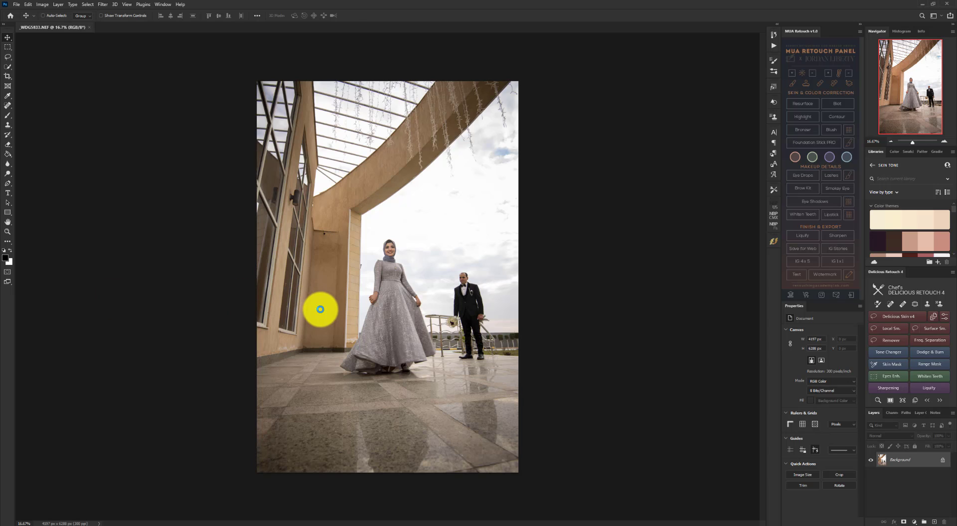
Place the Gold_Satin_7 fabric image into the wedding photo and flip it horizontally
left_click_drag(320, 310, 320, 310)
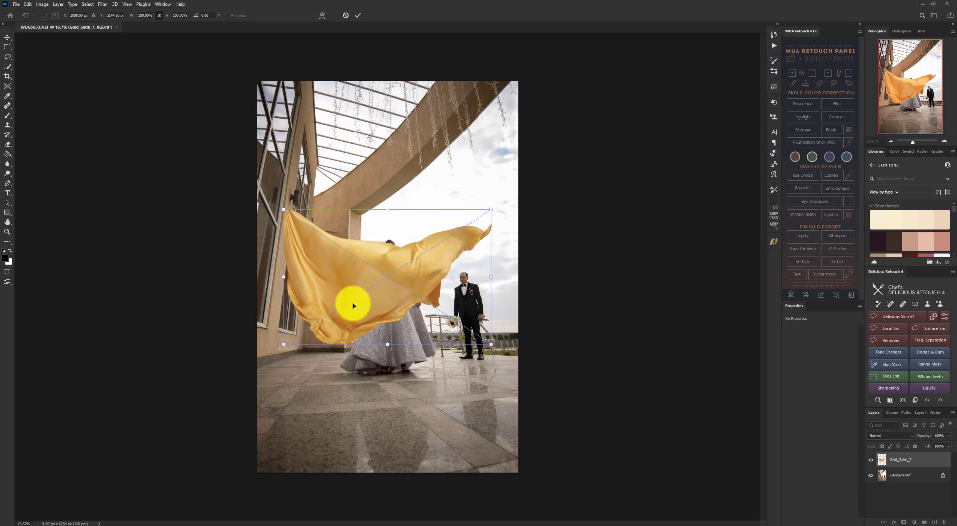
right_click(345, 270)
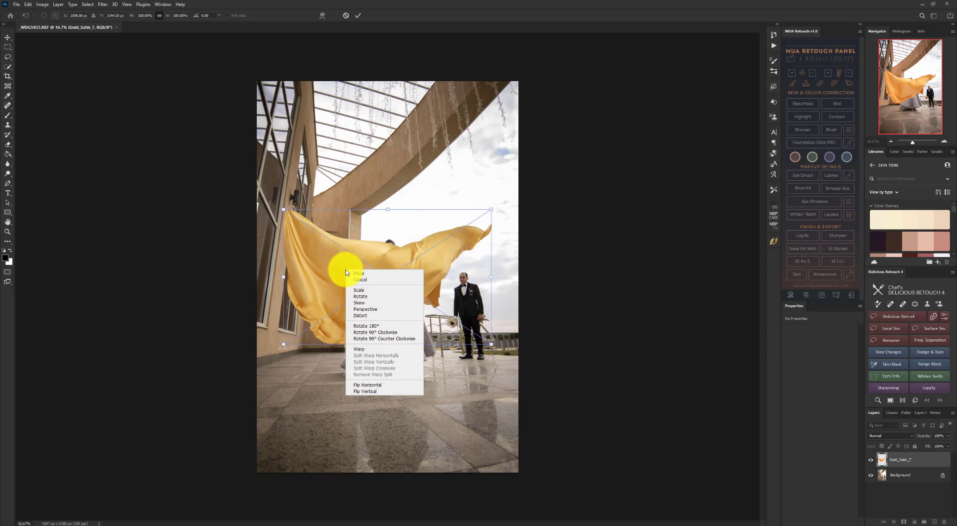
left_click(378, 386)
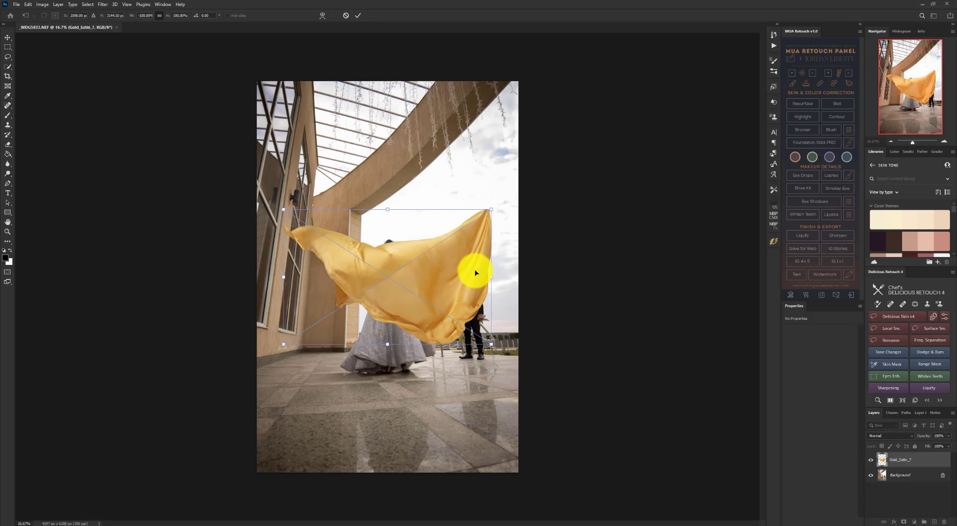
Scale the satin fabric to about 73% and position it trailing behind the bride from her waist, committing the placement
left_click_drag(475, 272, 365, 335)
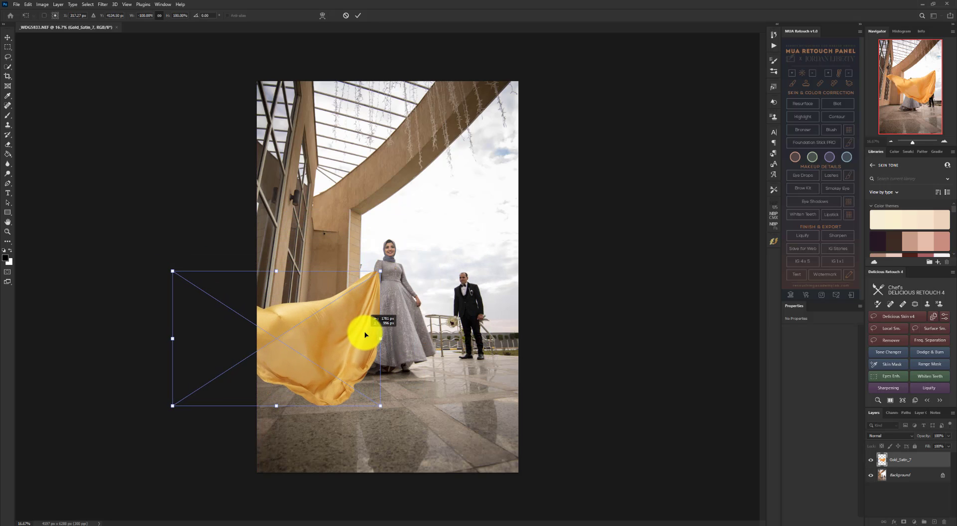
left_click_drag(381, 406, 362, 386)
left_click_drag(342, 346, 367, 345)
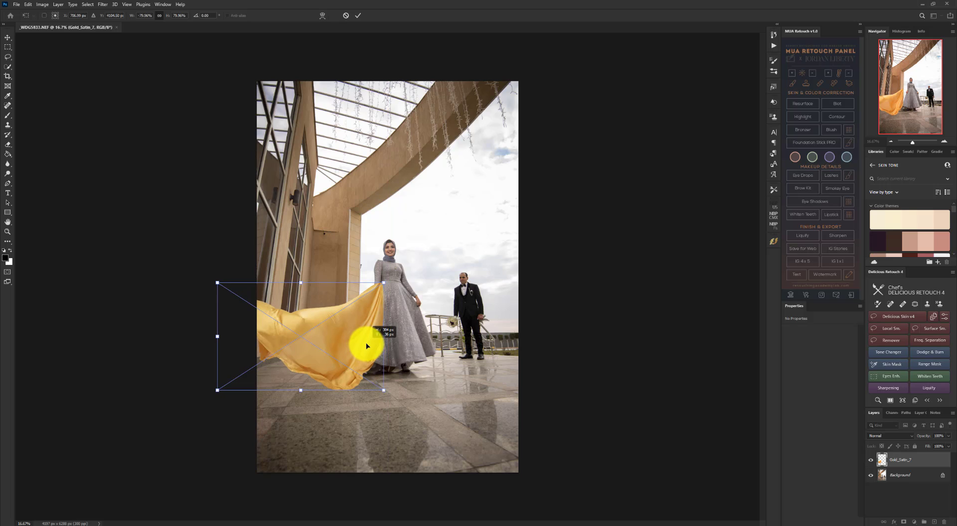
left_click_drag(382, 390, 376, 386)
left_click_drag(362, 347, 367, 343)
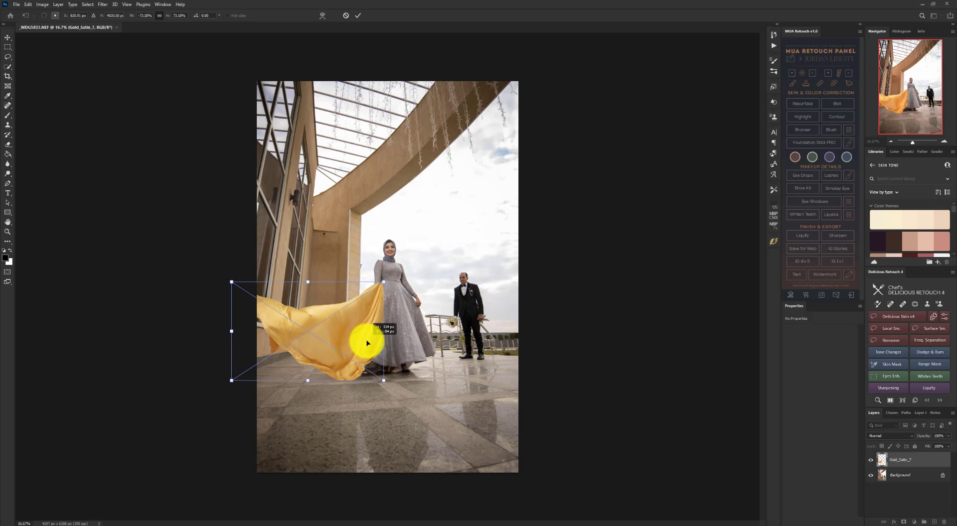
left_click_drag(367, 343, 368, 343)
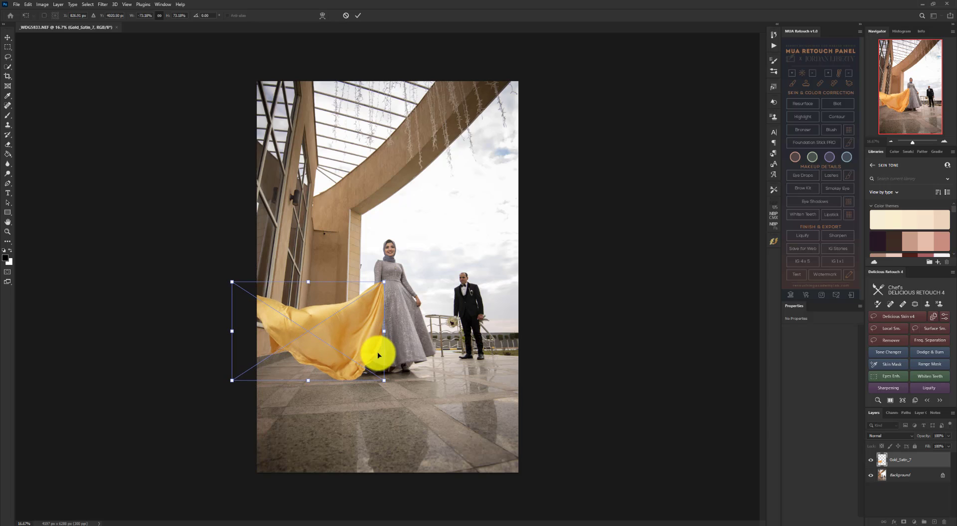
left_click(358, 18)
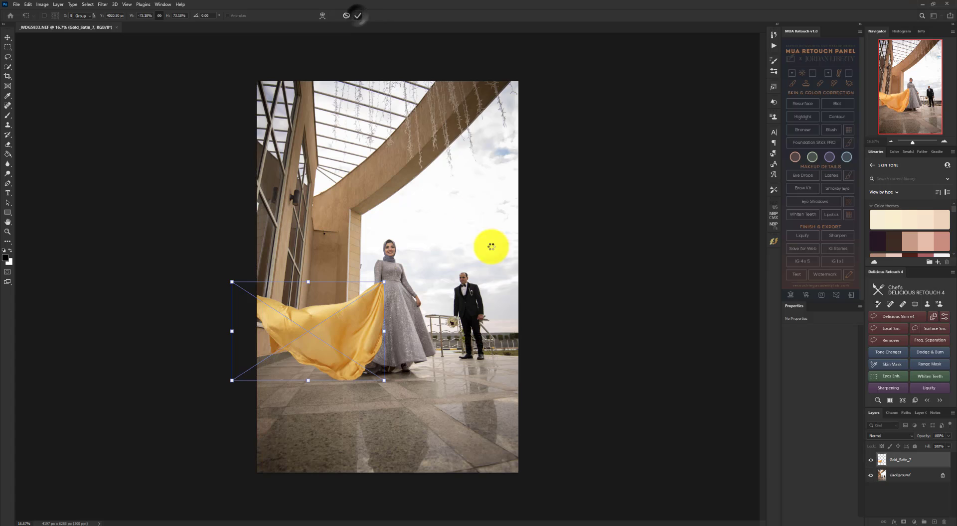
Colorize the satin layer with Hue/Saturation at hue 231, saturation 5 and lightness -13, and set the layer opacity to 90%
left_click(42, 4)
mouse_move(75, 23)
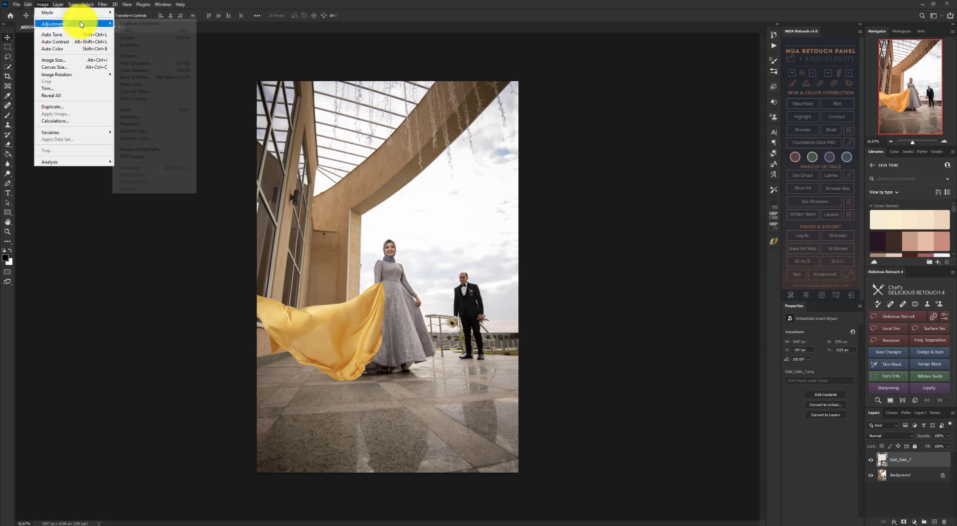
left_click(161, 64)
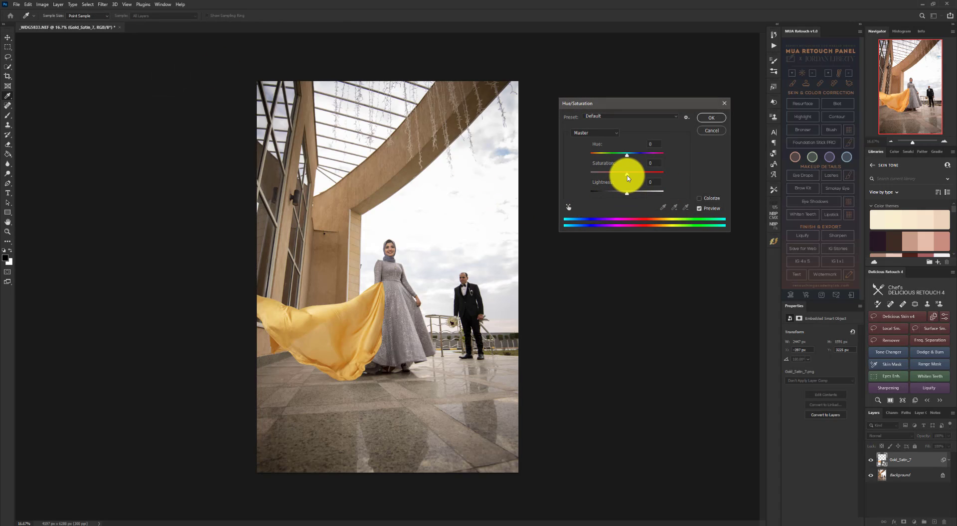
left_click(698, 199)
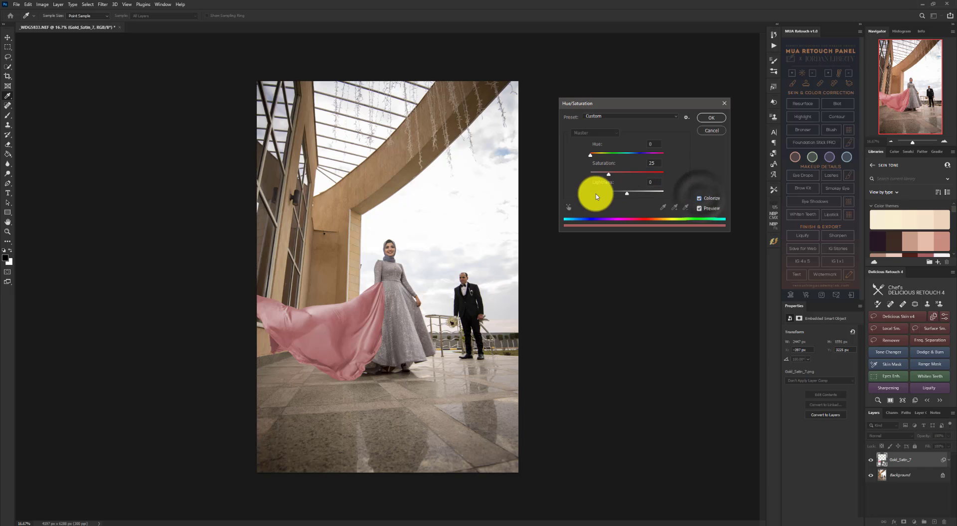
left_click_drag(608, 175, 632, 158)
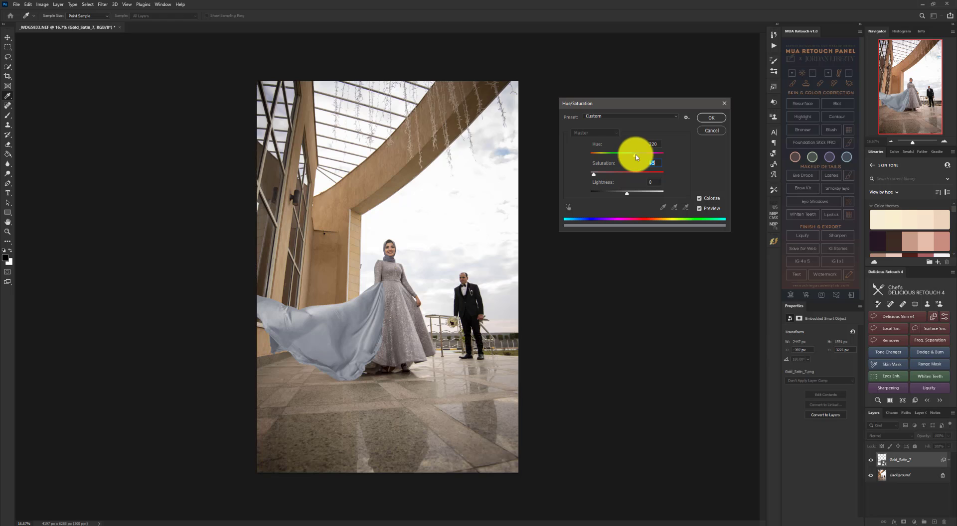
left_click_drag(638, 157, 637, 156)
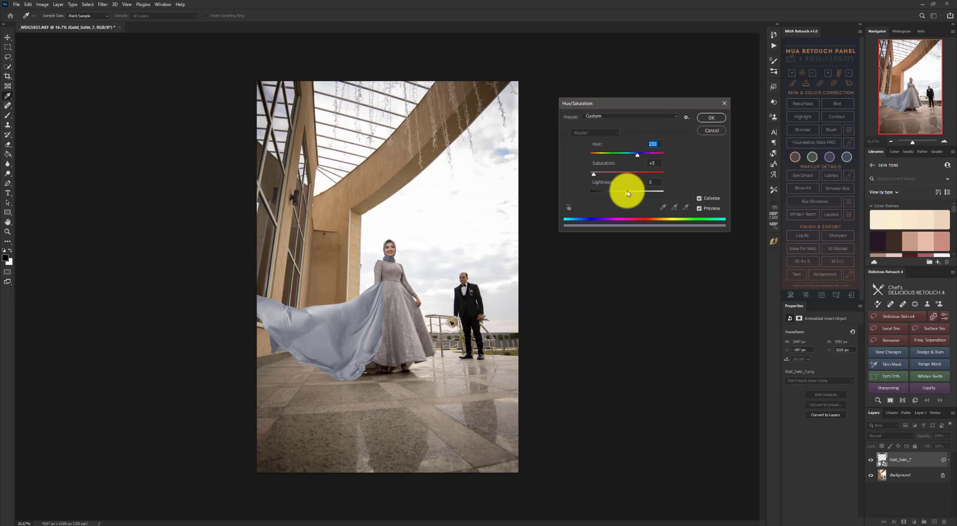
left_click_drag(627, 196, 622, 195)
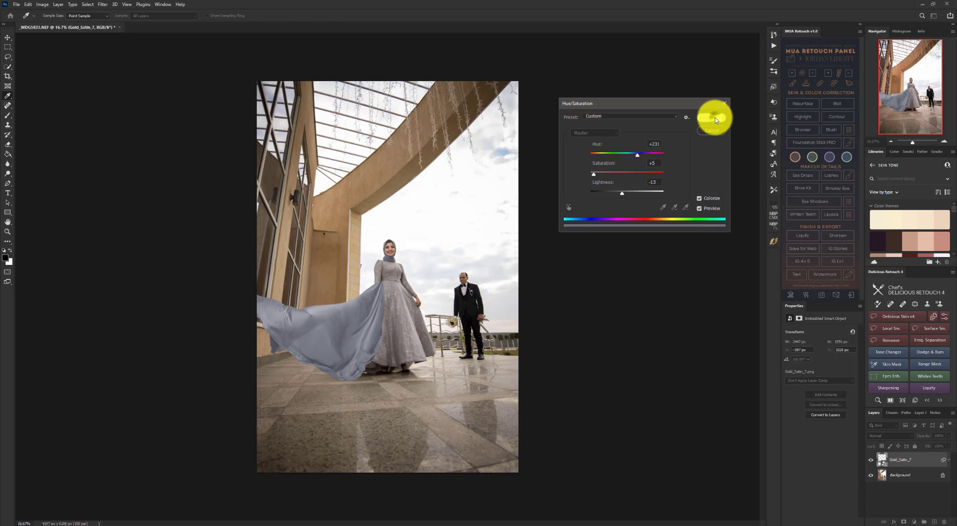
left_click(716, 120)
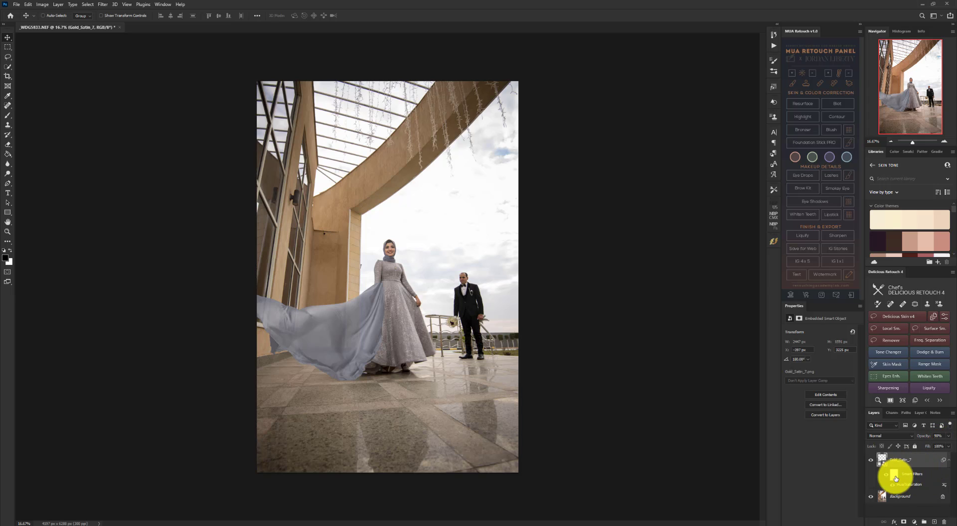
Select the subjects on the Background layer and add an inverted mask from that selection to the satin layer, hiding the fabric over the bride
left_click(883, 496)
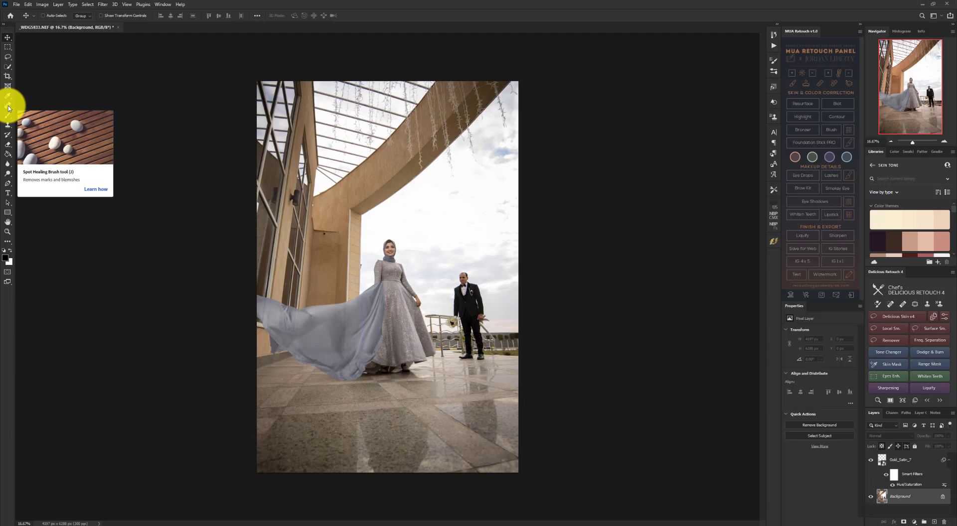
left_click(7, 67)
left_click(213, 15)
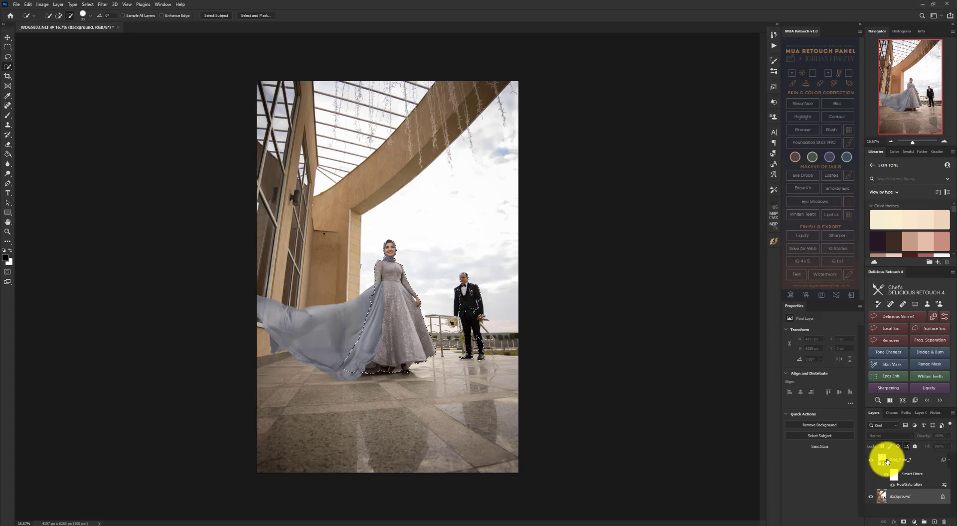
left_click(881, 460)
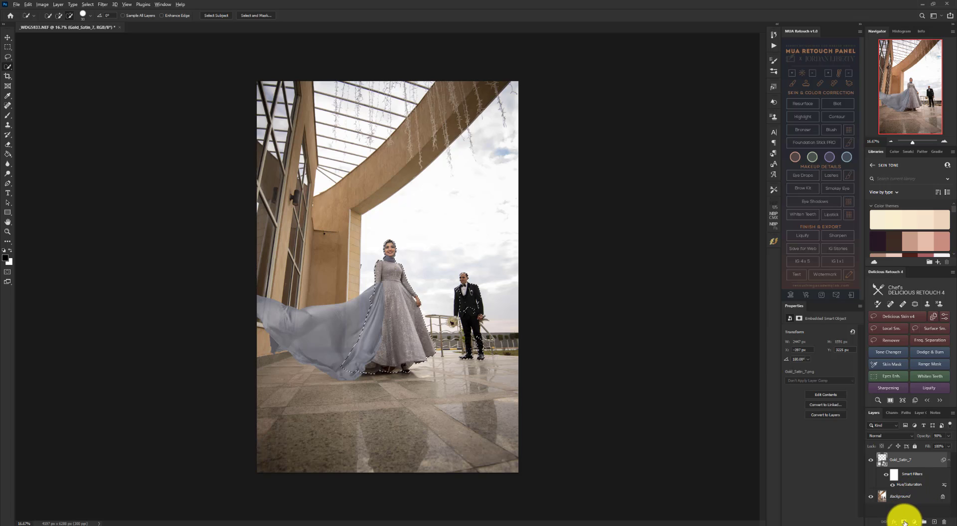
left_click(904, 523)
key("x")
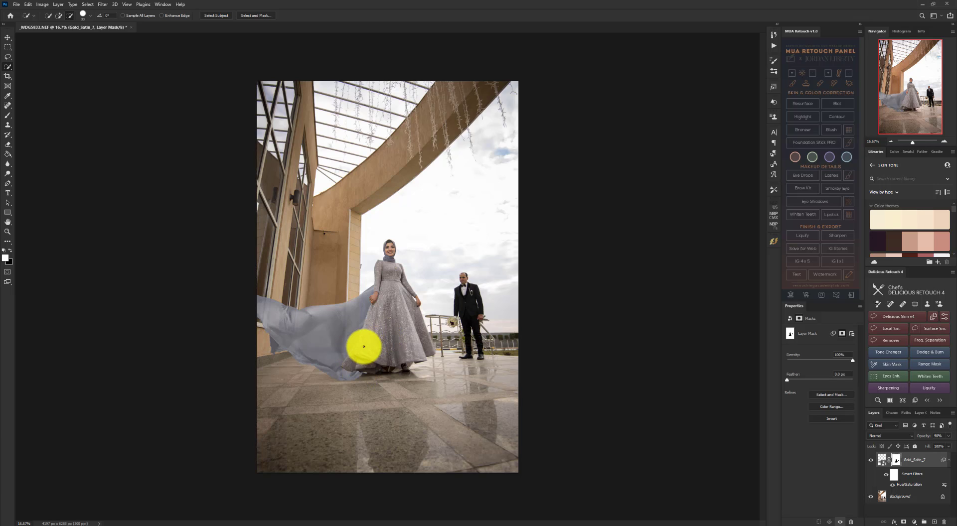
Target the satin image instead of its mask and move the fabric slightly upward behind the bride
left_click(7, 38)
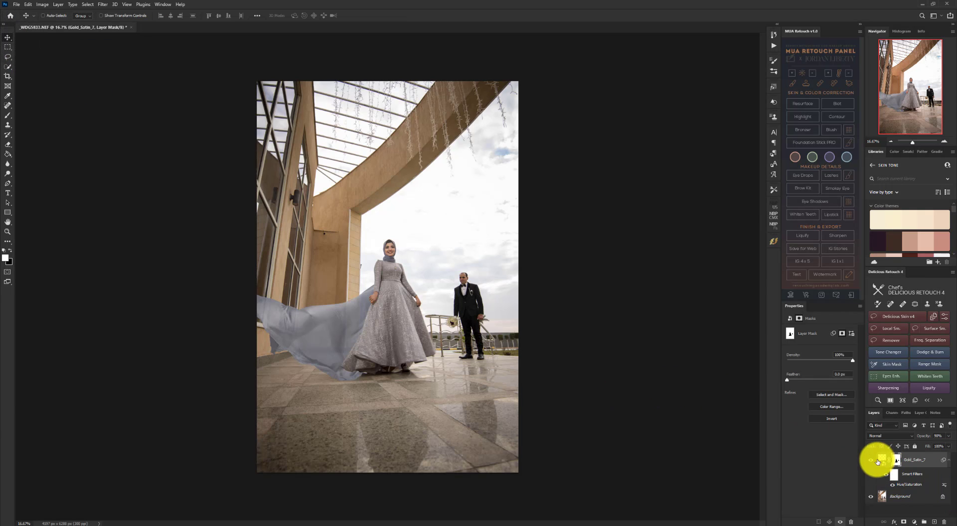
left_click(882, 460)
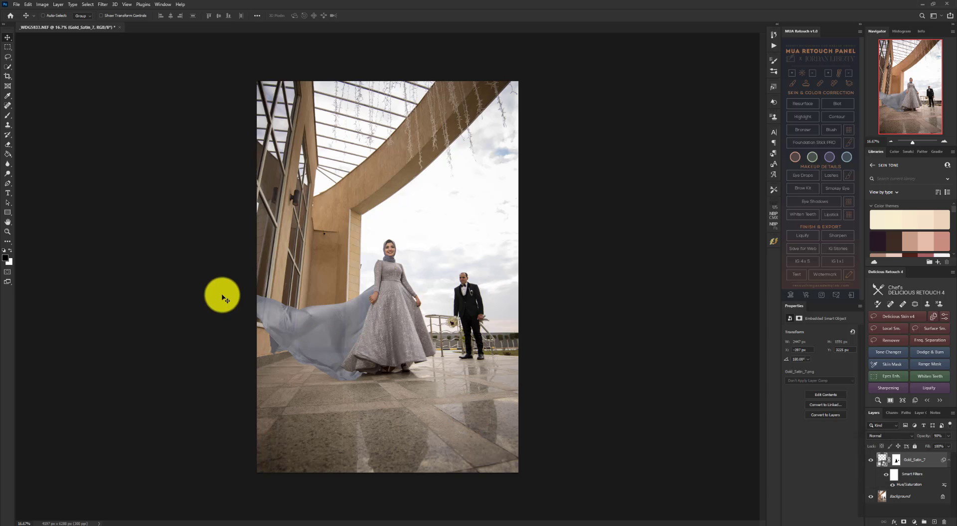
scroll(329, 320, "up", 3)
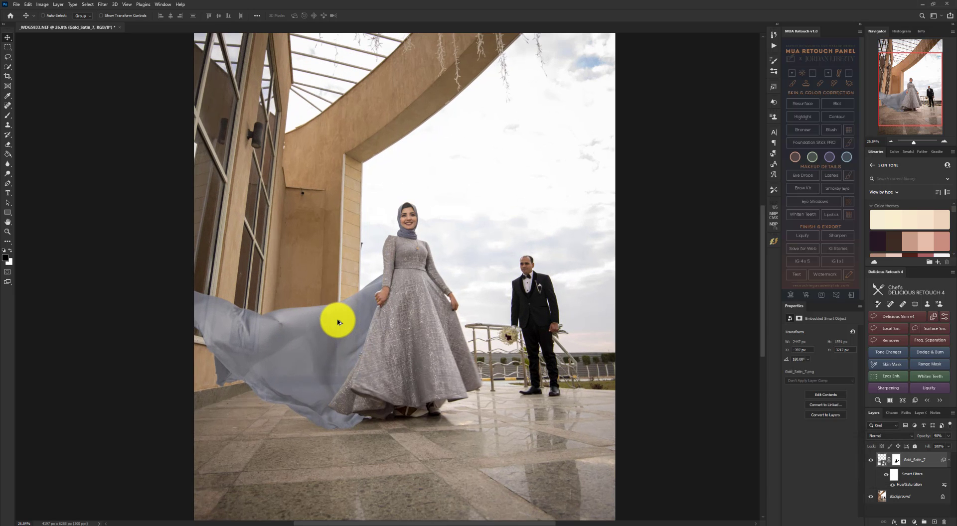
left_click_drag(337, 322, 337, 320)
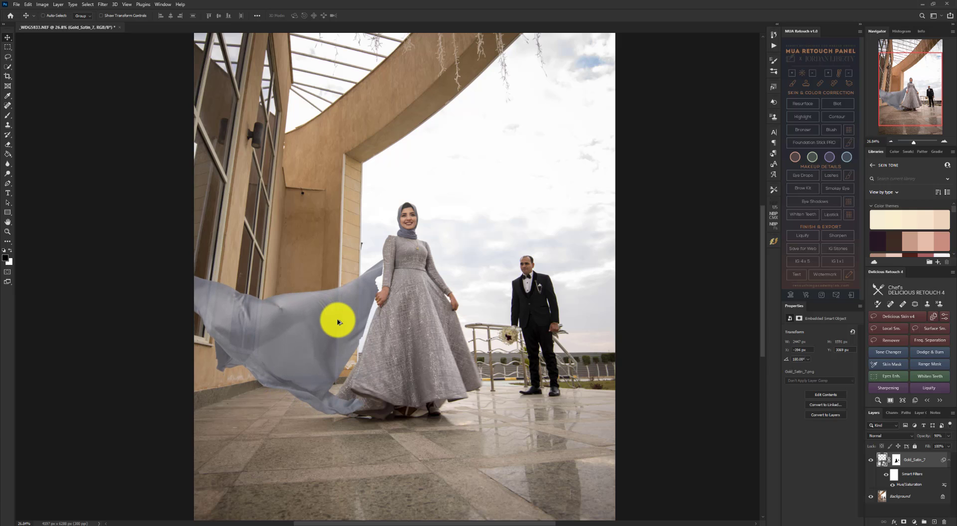
Free-transform the satin layer, scaling it to about 93% and shifting it toward the bride's waist
key("ctrl")
key("ctrl+t")
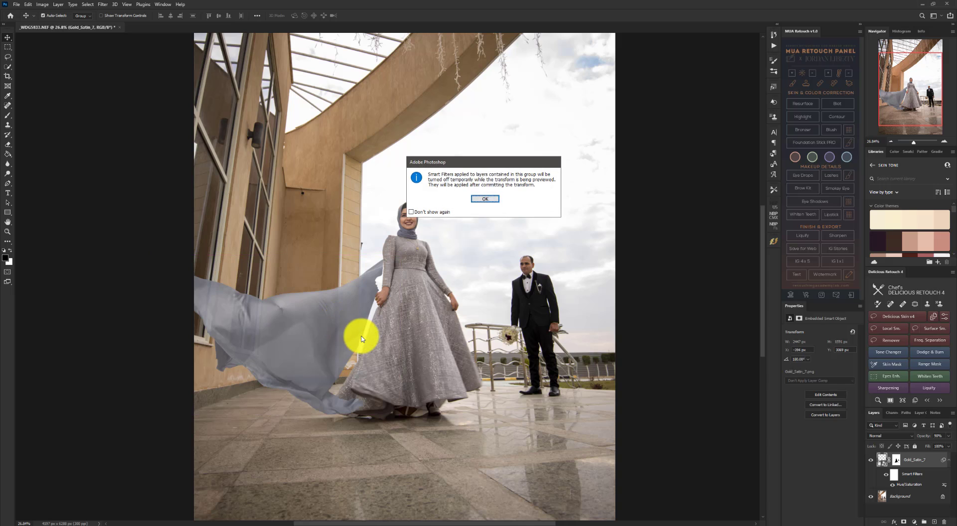
left_click(491, 198)
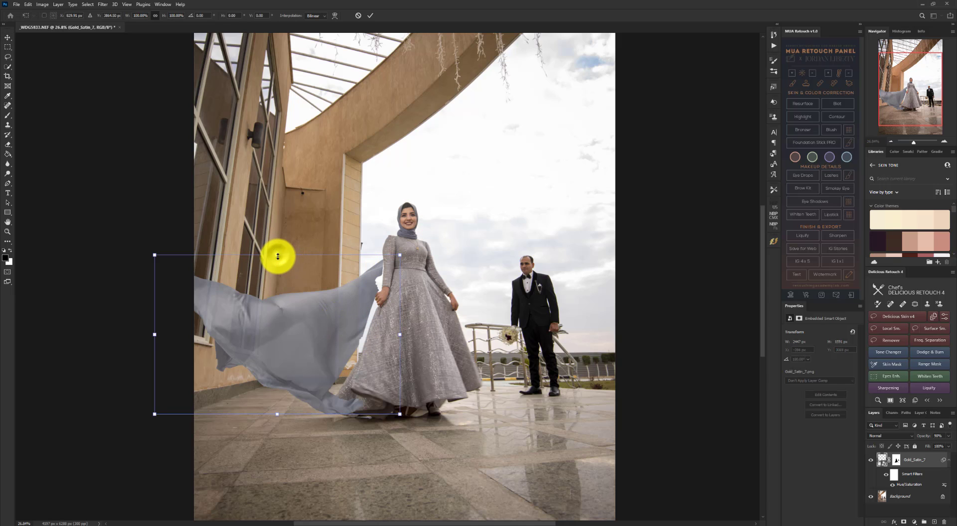
left_click_drag(277, 256, 280, 265)
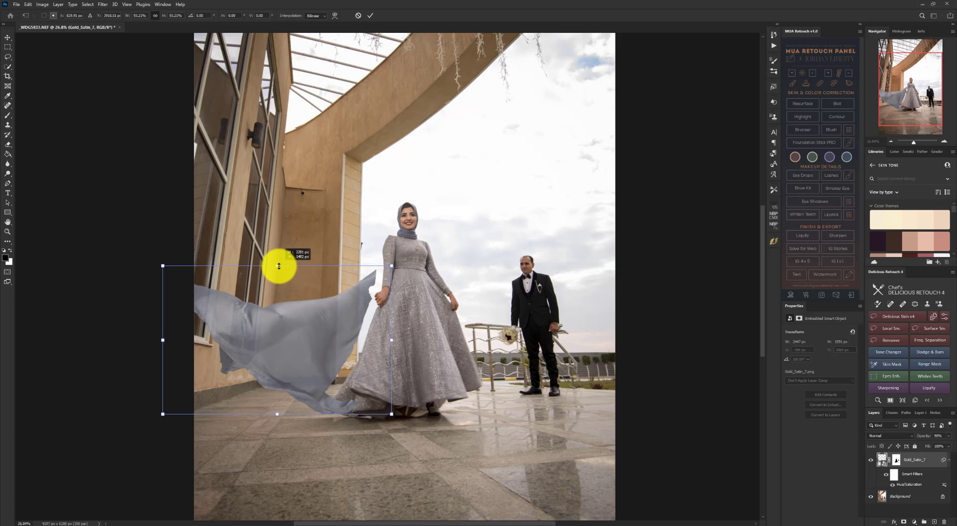
left_click_drag(299, 319, 316, 321)
left_click(373, 16)
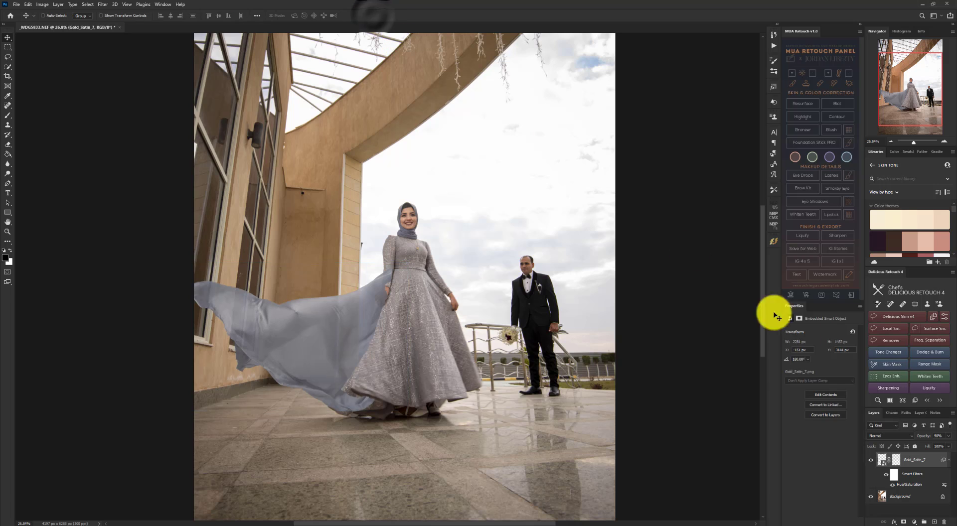
Select the subjects on the Background layer, paint black on the satin's mask over the bride's dress, and deselect
left_click(882, 495)
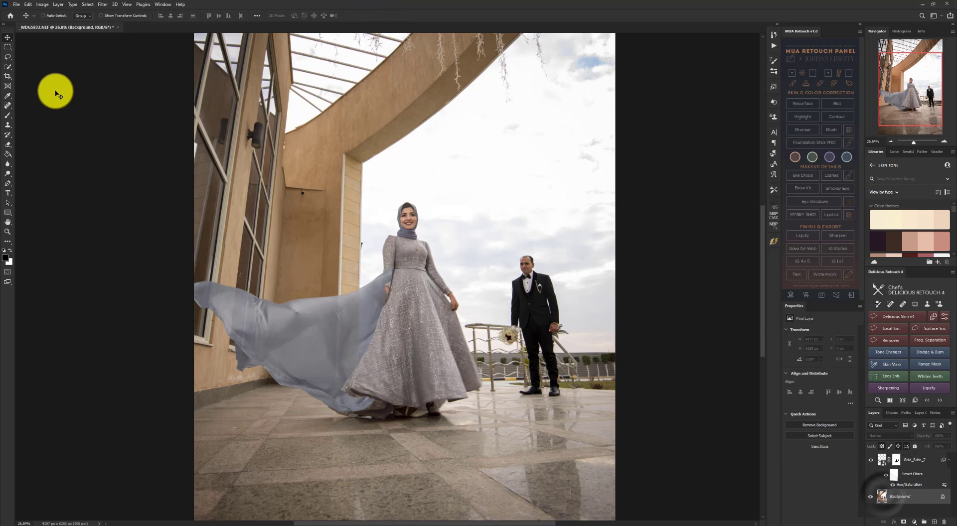
left_click(7, 67)
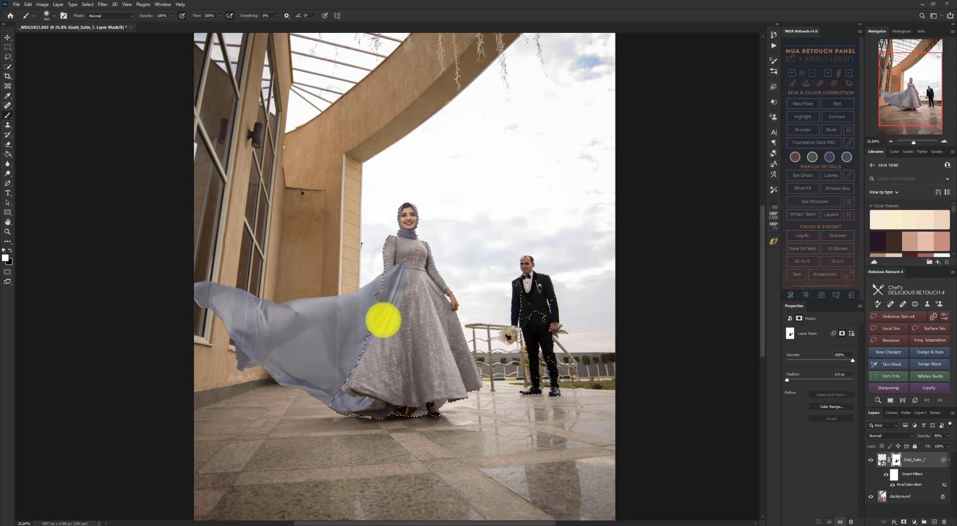
key("x")
mouse_move(396, 309)
left_mouse_down()
mouse_move(395, 270)
mouse_move(381, 345)
mouse_move(397, 295)
mouse_move(366, 346)
mouse_move(372, 319)
mouse_move(329, 417)
mouse_move(338, 404)
mouse_move(381, 400)
mouse_move(321, 413)
mouse_move(364, 386)
mouse_move(388, 261)
mouse_move(375, 382)
mouse_move(390, 383)
mouse_move(412, 250)
mouse_move(354, 394)
left_mouse_up()
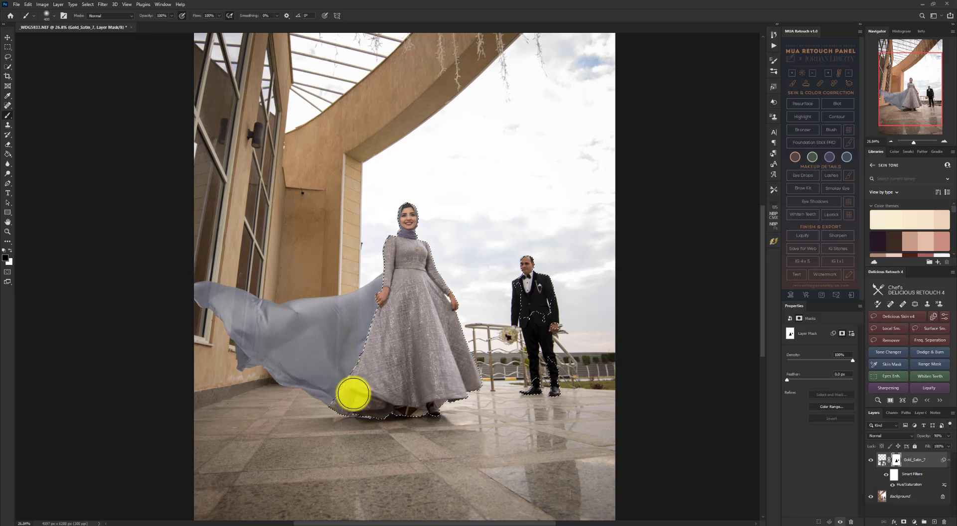
key("ctrl+d")
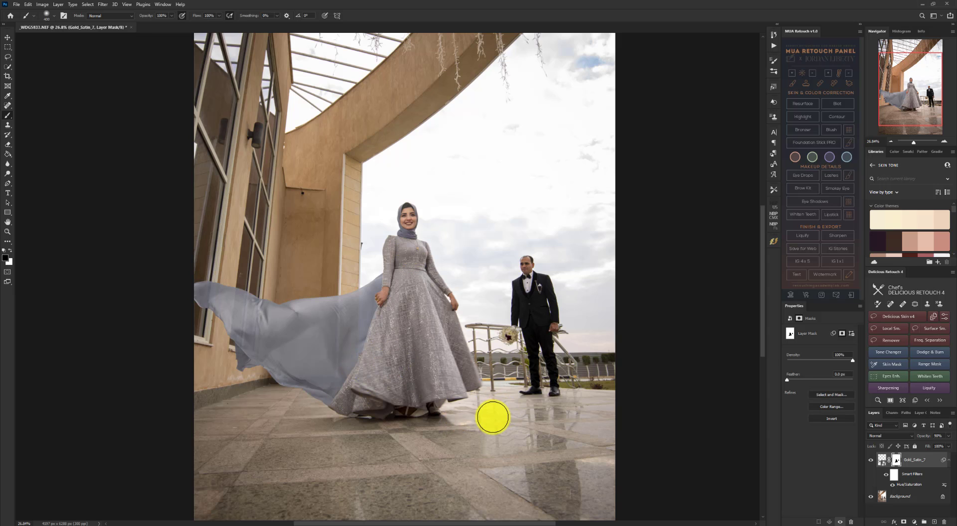
Edit the satin's Hue/Saturation smart filter, setting Lightness to -21 and lowering Saturation slightly to match the dress
scroll(427, 387, "down", 3)
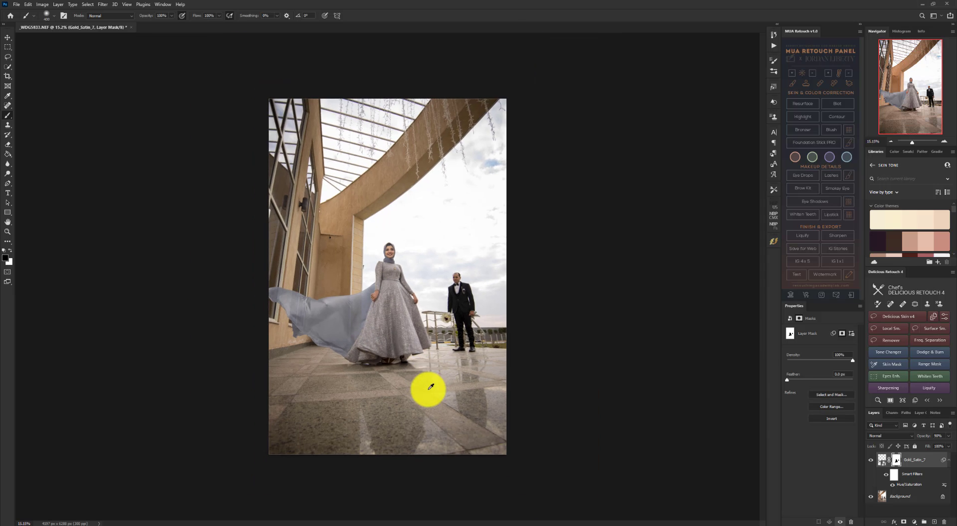
scroll(355, 367, "up", 3)
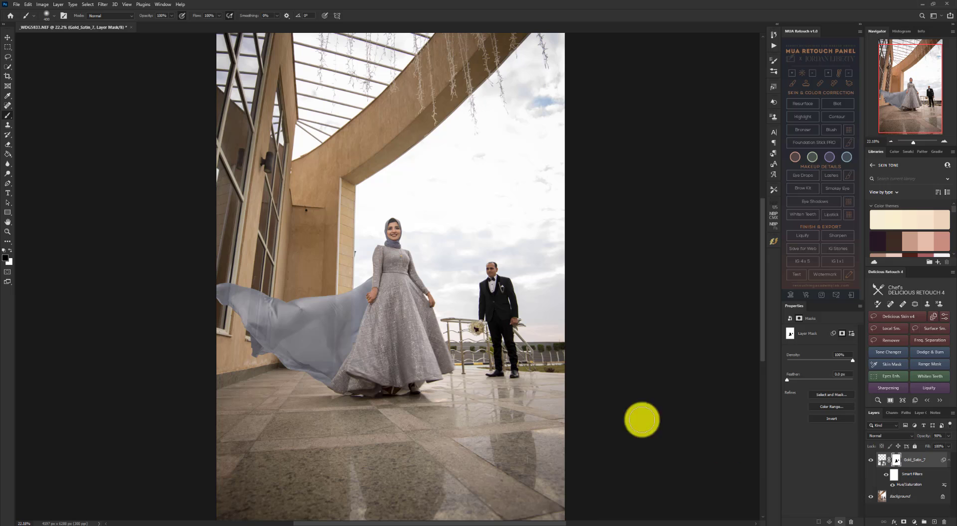
scroll(488, 392, "down", 2)
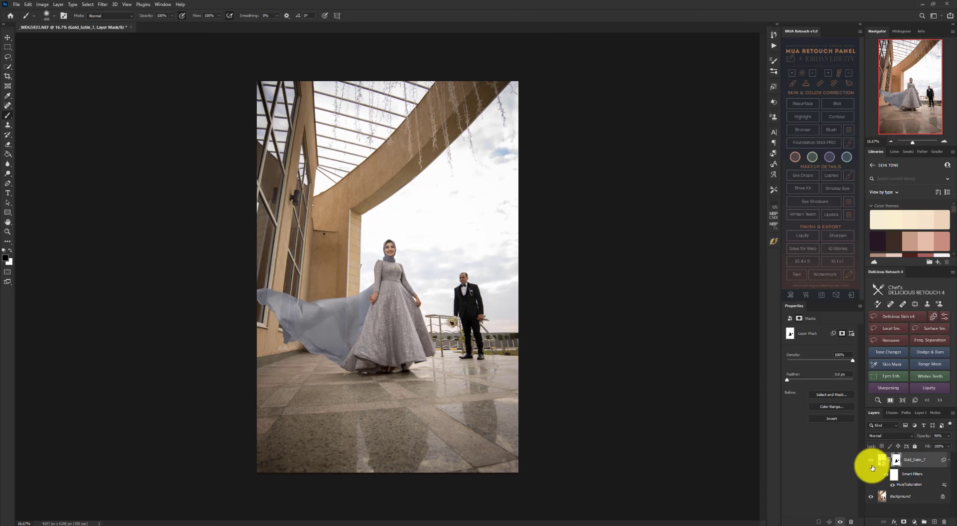
double_click(910, 485)
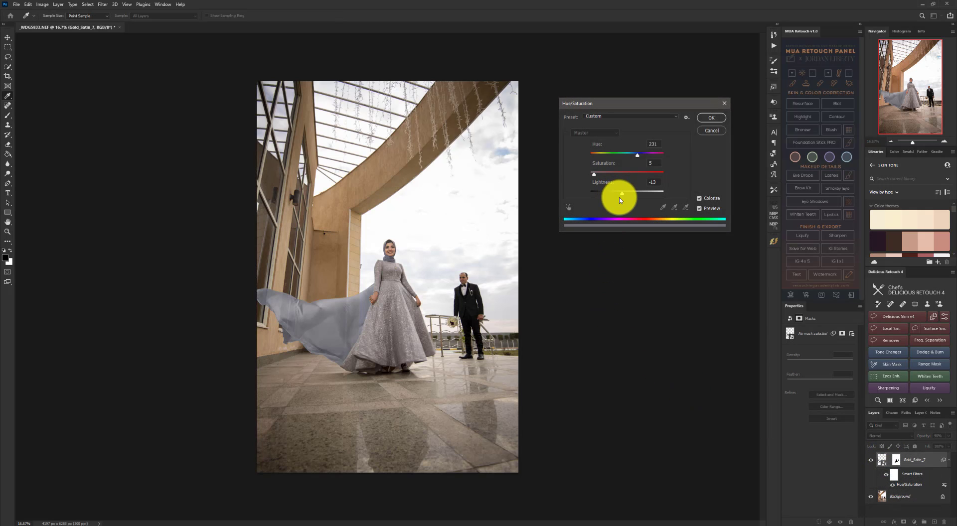
left_click_drag(622, 194, 620, 195)
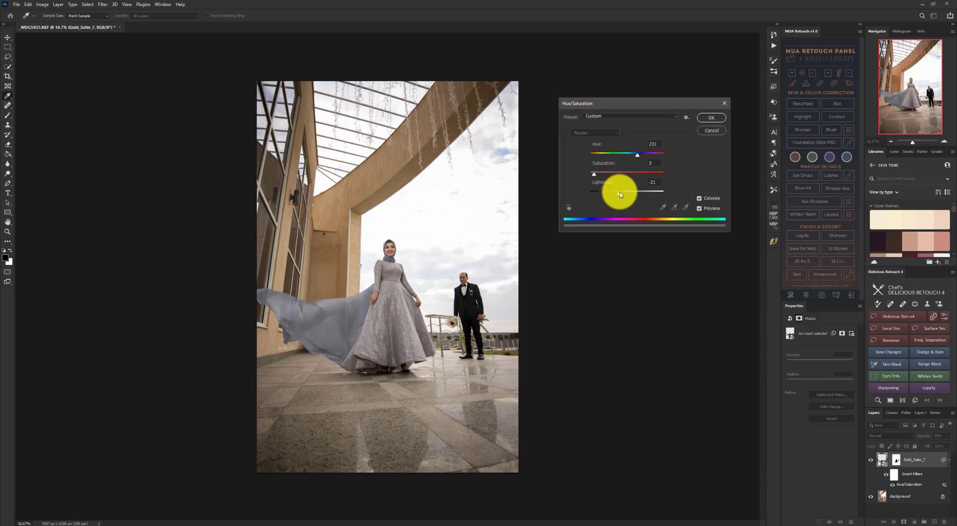
left_click(620, 194)
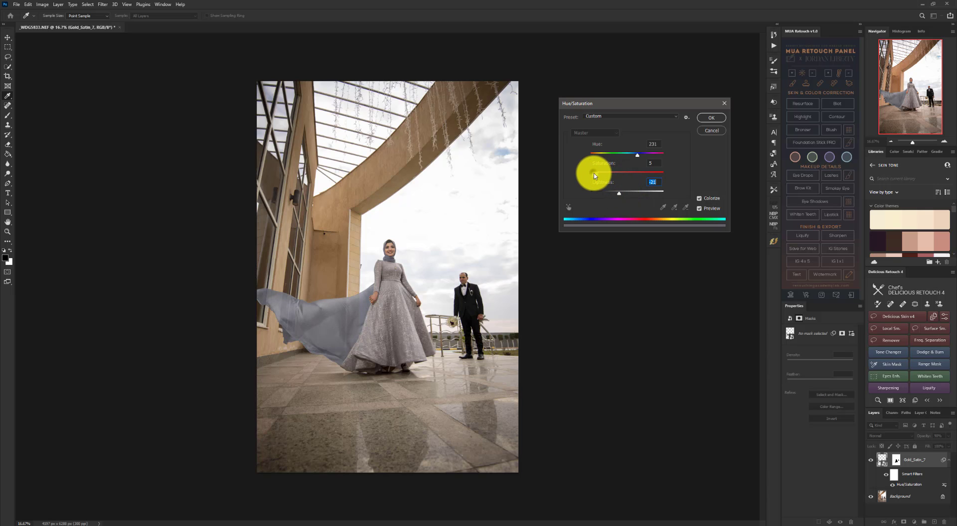
left_click_drag(594, 176, 593, 176)
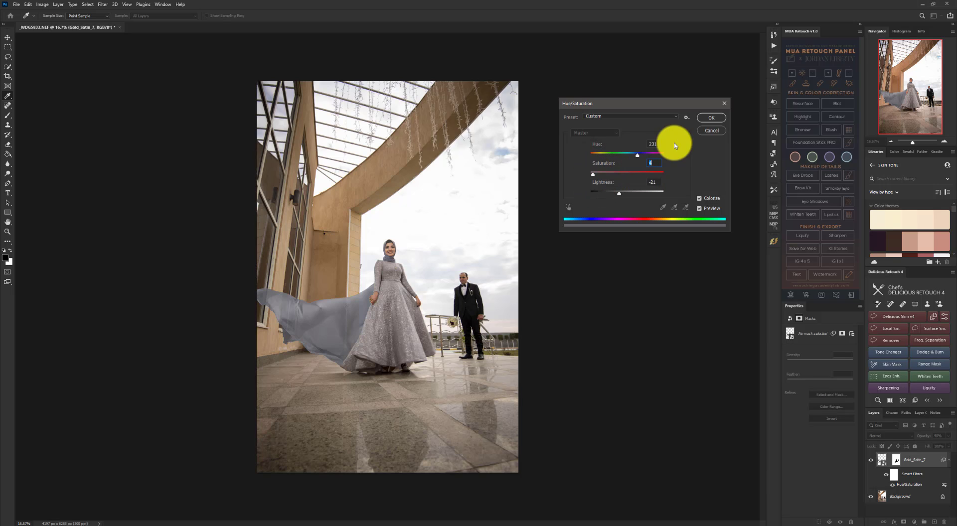
left_click(712, 117)
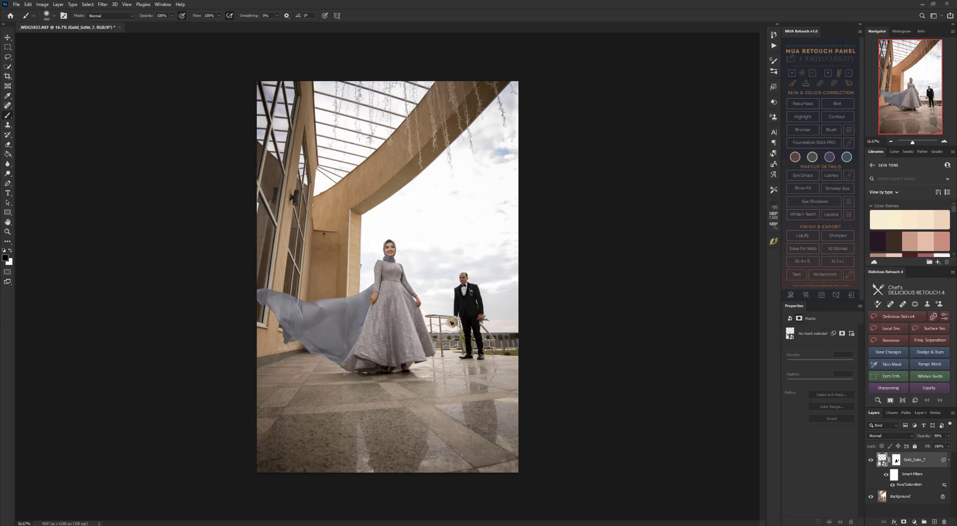
Place the Gold_Satin_17 fabric between the bride and groom, scaled to about 73% and rotated about -13°
left_click_drag(0, 316, 423, 324)
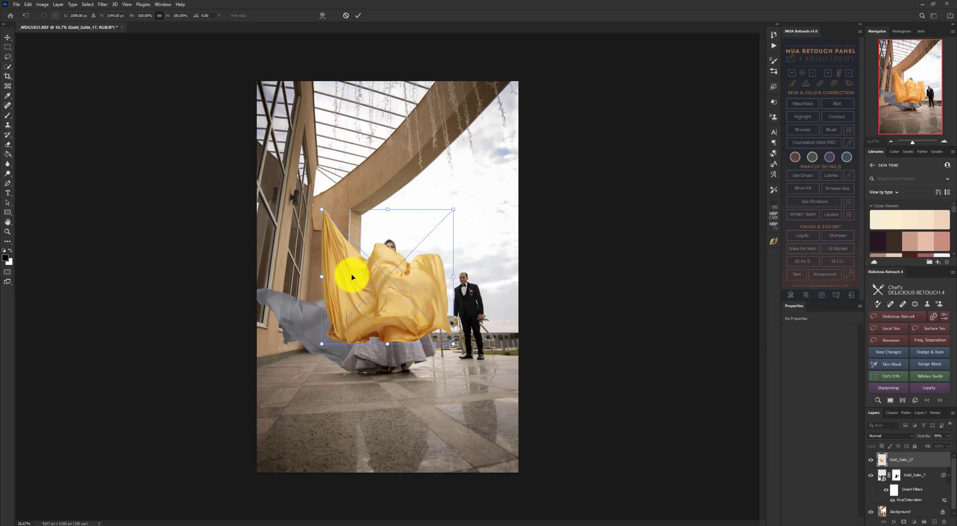
left_click_drag(349, 274, 429, 331)
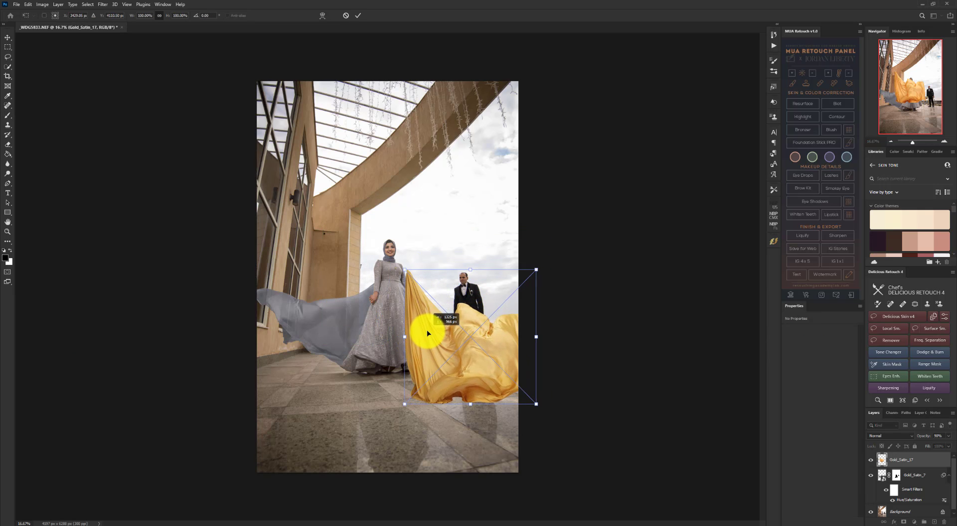
left_click_drag(534, 404, 528, 380)
left_click_drag(475, 360, 462, 345)
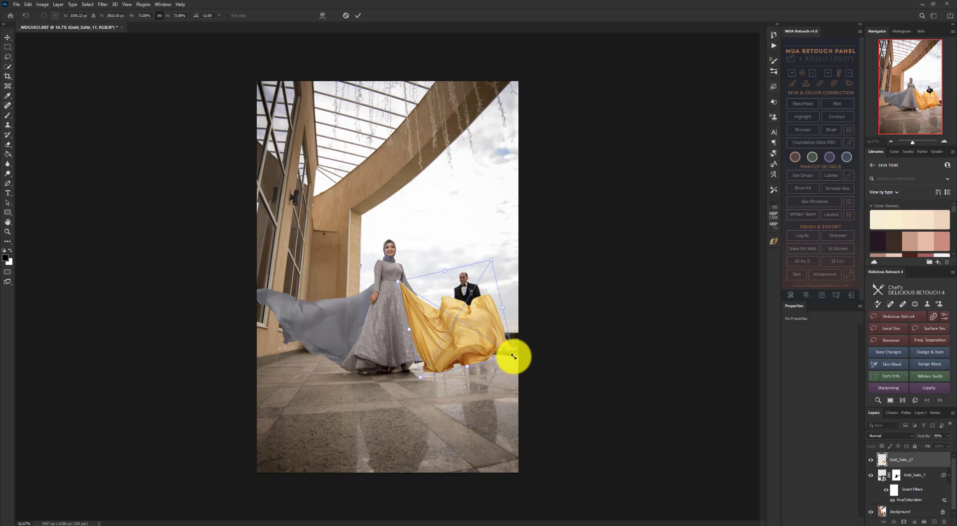
Stretch the gold satin unevenly to about 92% width and 72% height, extending past the photo's edge, and commit the placement
left_click_drag(516, 356, 536, 361)
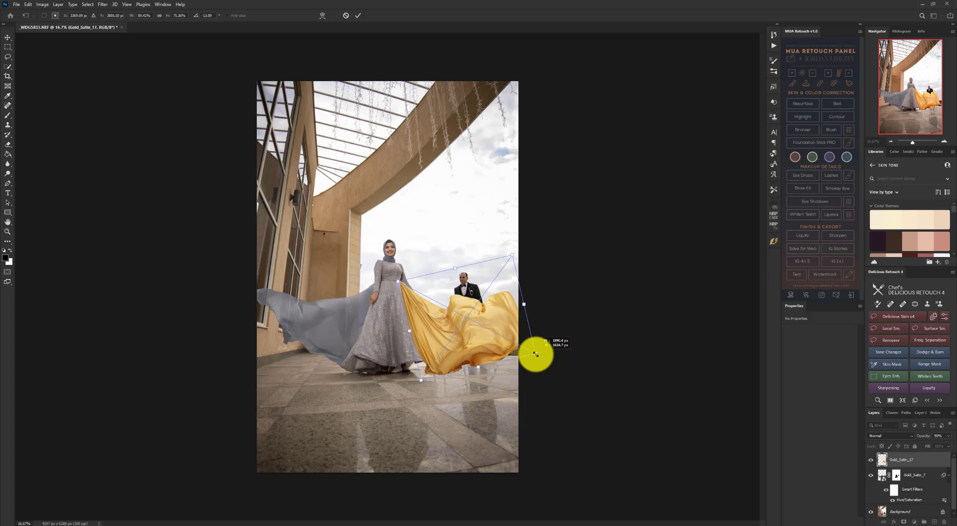
left_click_drag(536, 354, 539, 354)
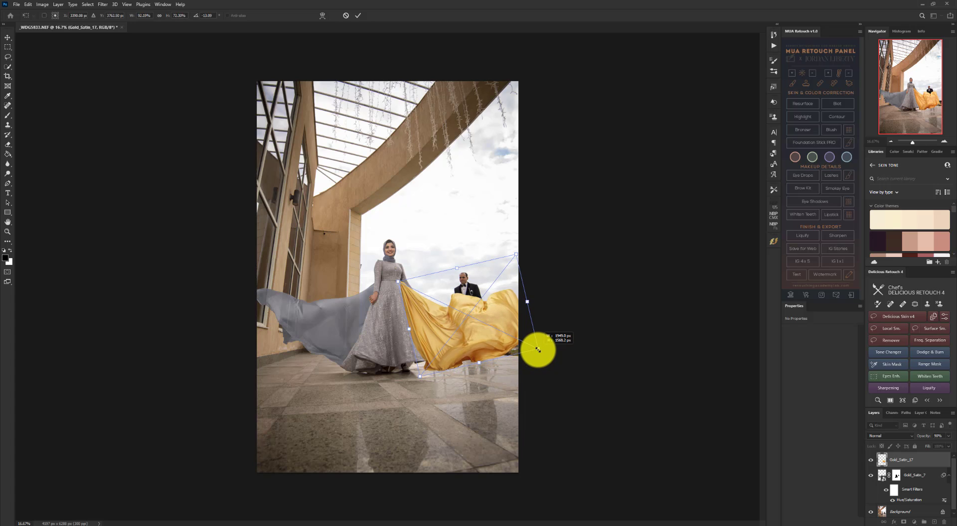
left_click(358, 16)
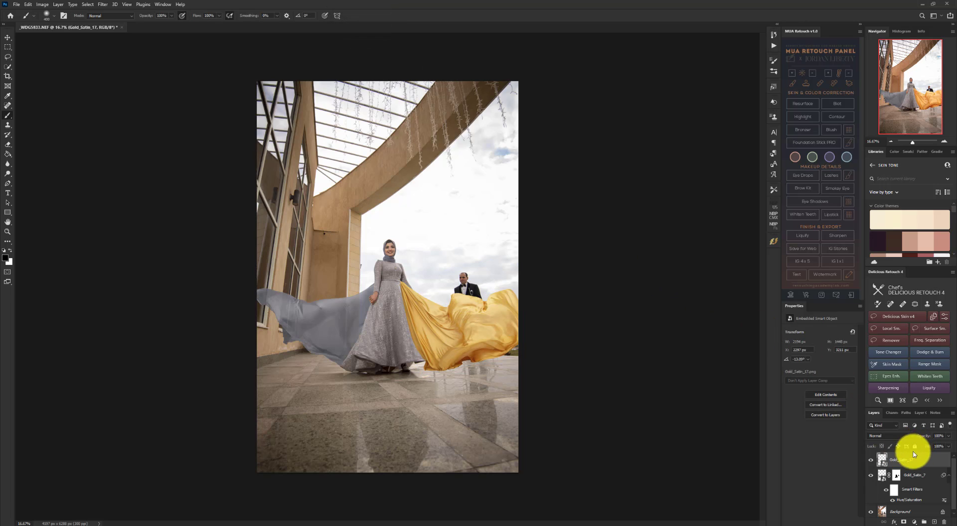
Select the subjects on the Background layer, remove the groom from the selection, and add an inverted mask to Gold_Satin_17
left_click(882, 511)
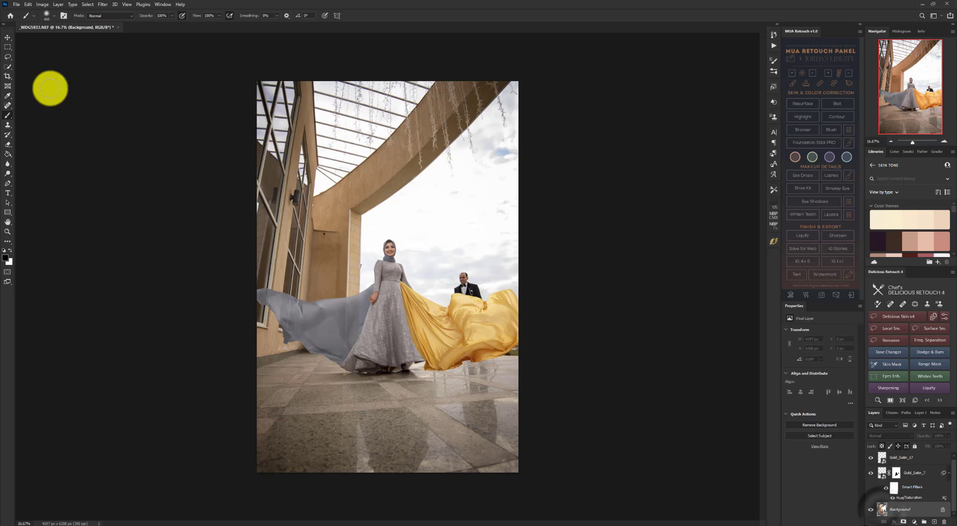
left_click(8, 66)
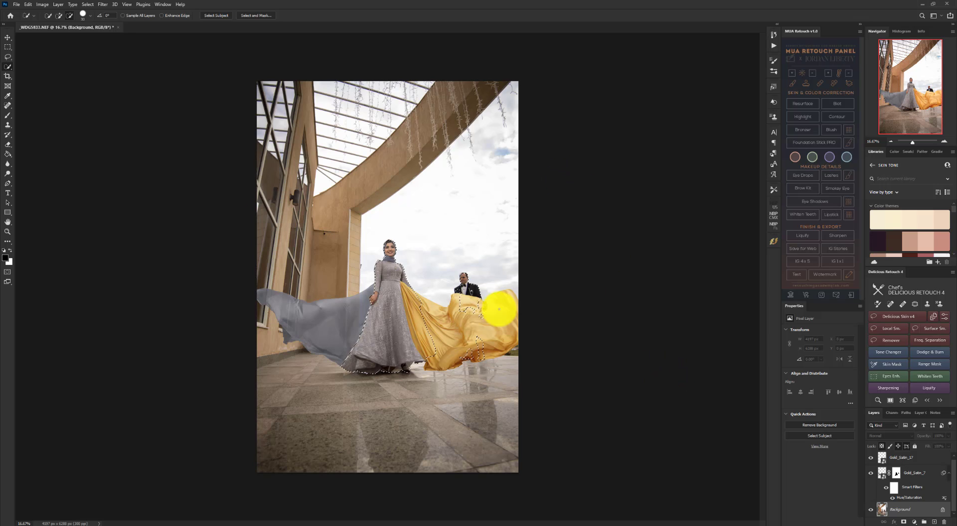
key("l")
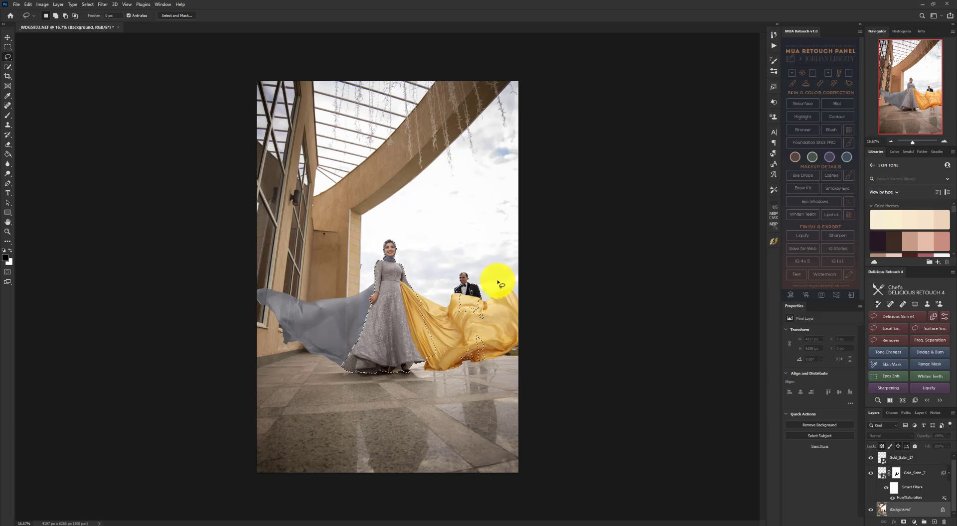
mouse_move(476, 264)
left_mouse_down()
mouse_move(442, 302)
mouse_move(462, 380)
mouse_move(496, 371)
mouse_move(500, 304)
mouse_move(478, 265)
left_mouse_up()
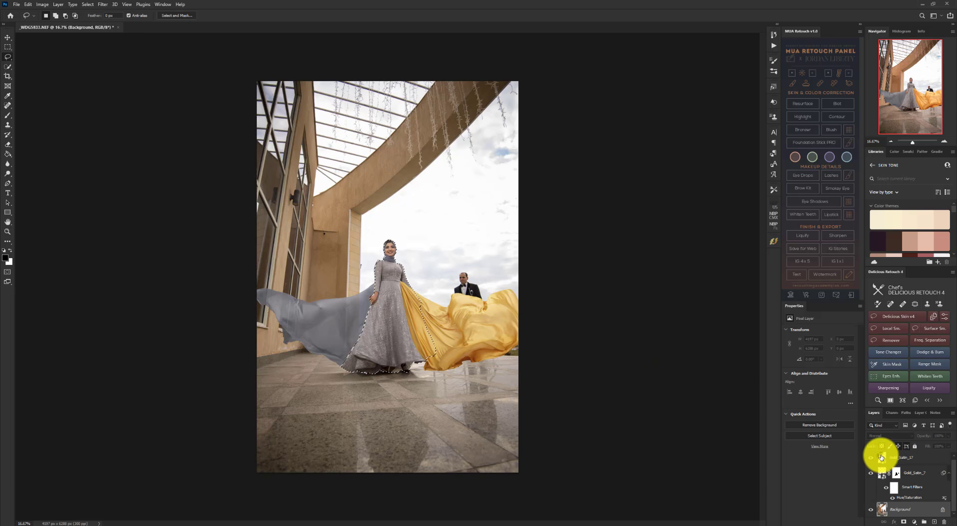
left_click(903, 522)
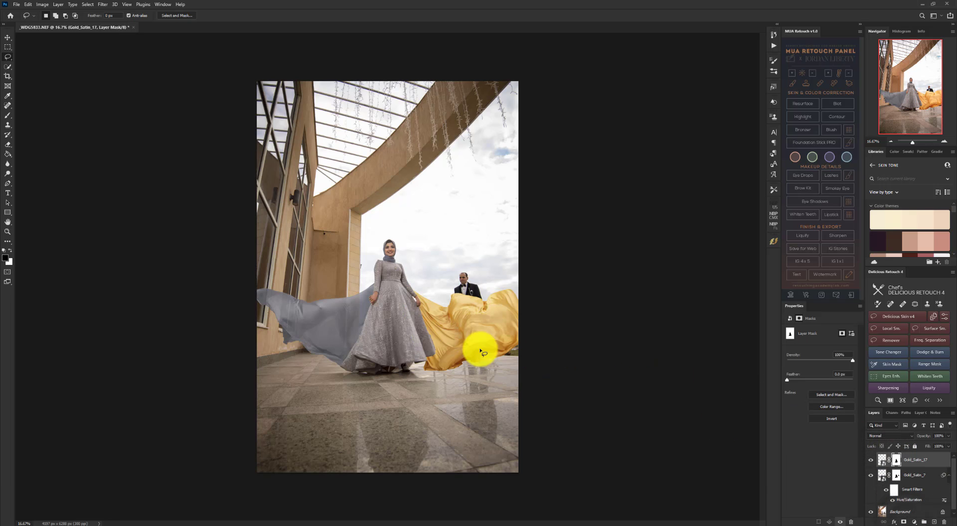
Refine the Gold_Satin_17 mask around the bride's hand and sleeve, using a selection made on the Background layer
scroll(417, 303, "up", 5)
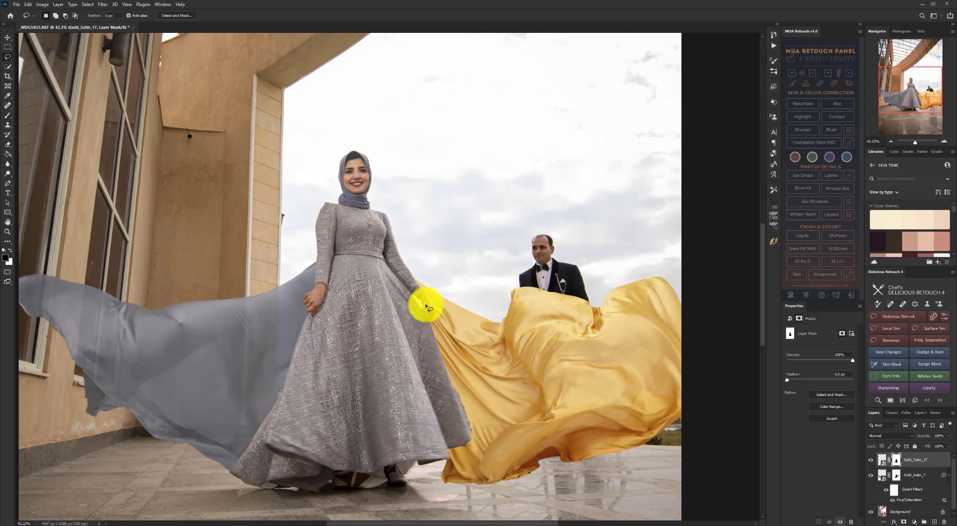
scroll(425, 305, "up", 5)
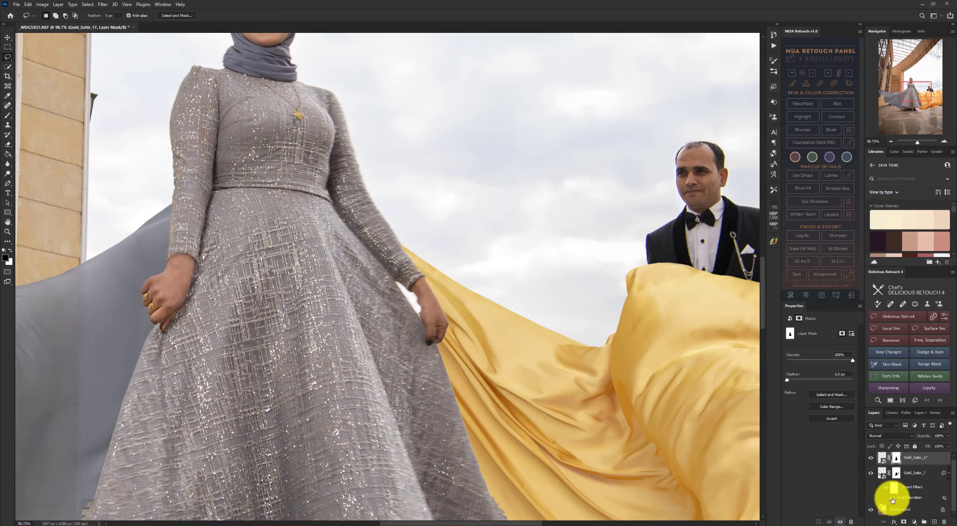
left_click(890, 509)
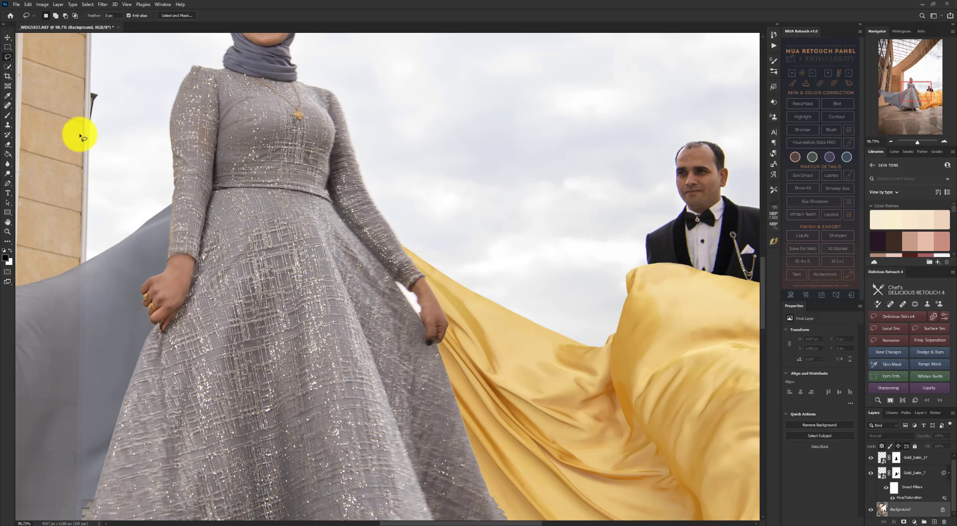
left_click(8, 67)
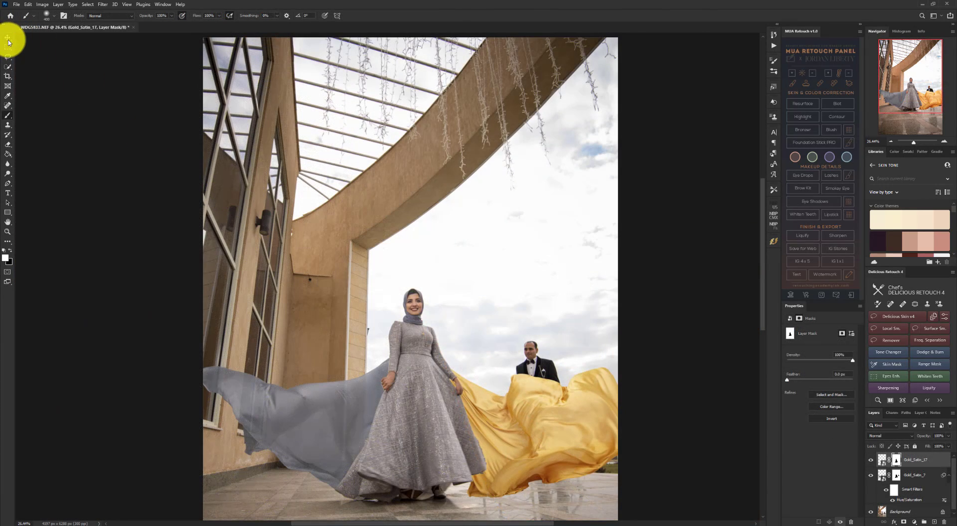
Copy the Hue/Saturation smart filter from Gold_Satin_7 onto Gold_Satin_17 to recolour the gold fabric
left_click(8, 39)
left_click(921, 501)
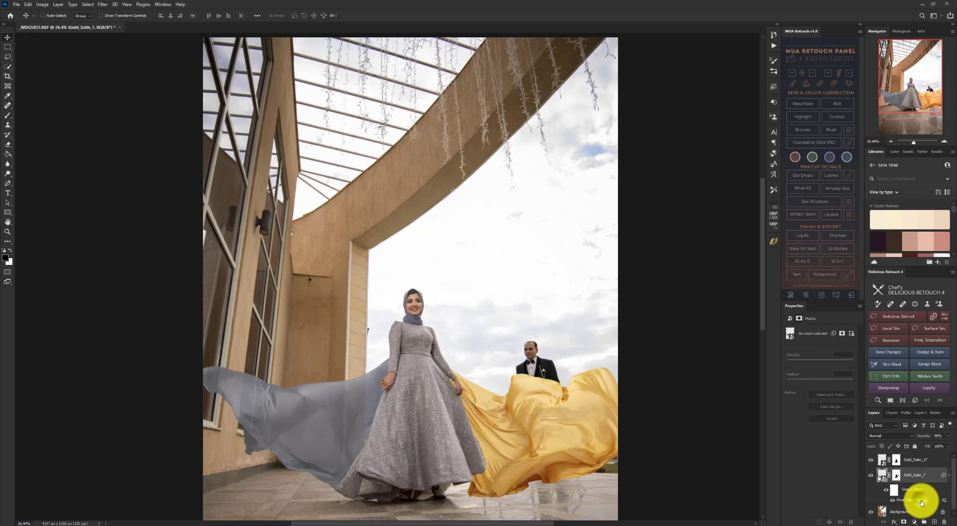
left_click_drag(921, 501, 918, 462)
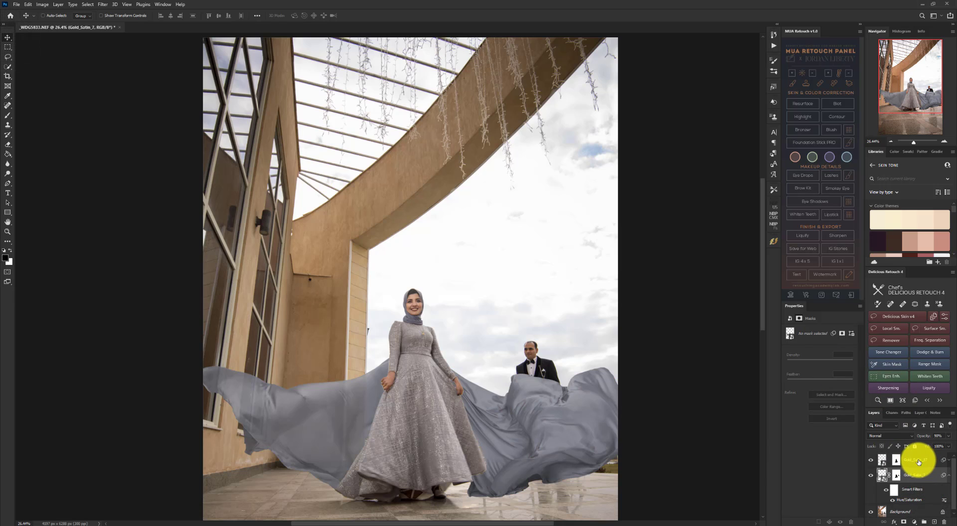
Duplicate the Gold_Satin_17 layer and flip the copy vertically with Free Transform
scroll(434, 376, "down", 1)
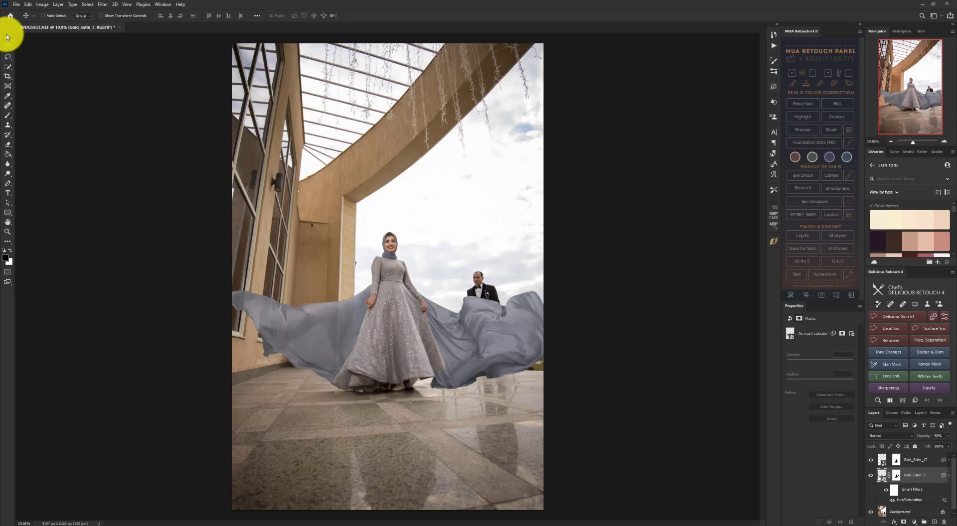
scroll(362, 335, "down", 1)
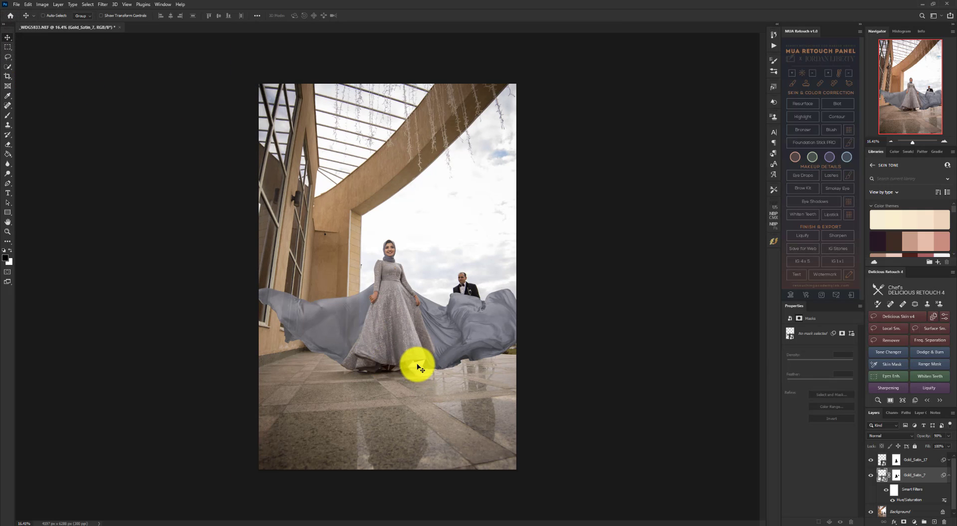
scroll(395, 385, "down", 1)
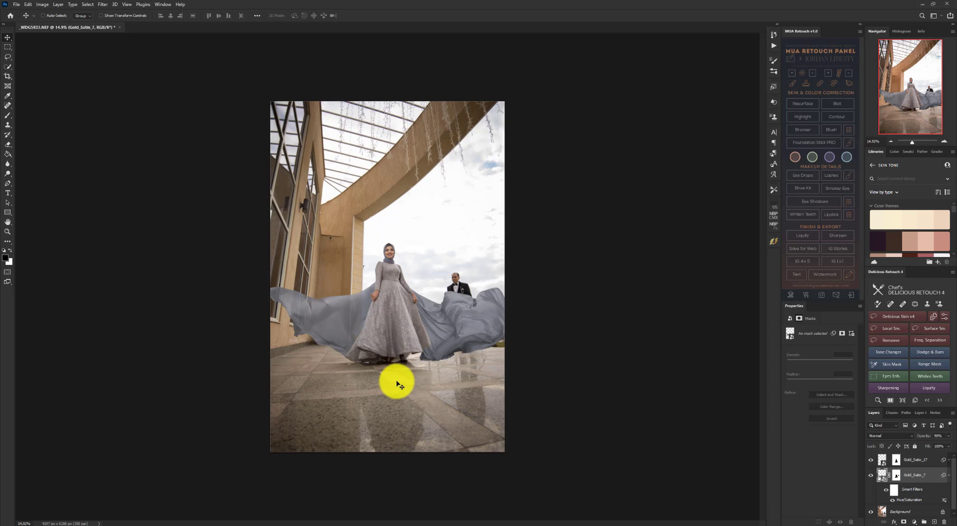
scroll(389, 404, "up", 1)
left_click(883, 459)
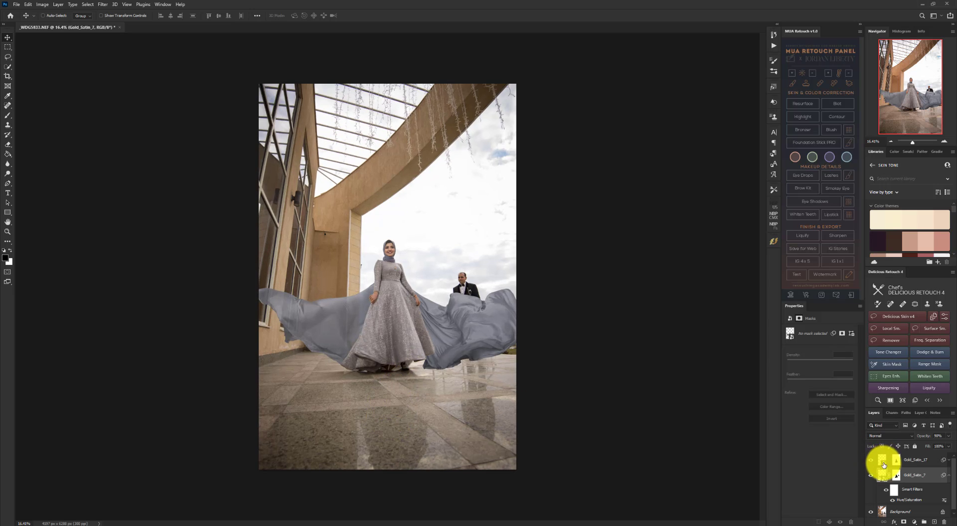
key("ctrl+j")
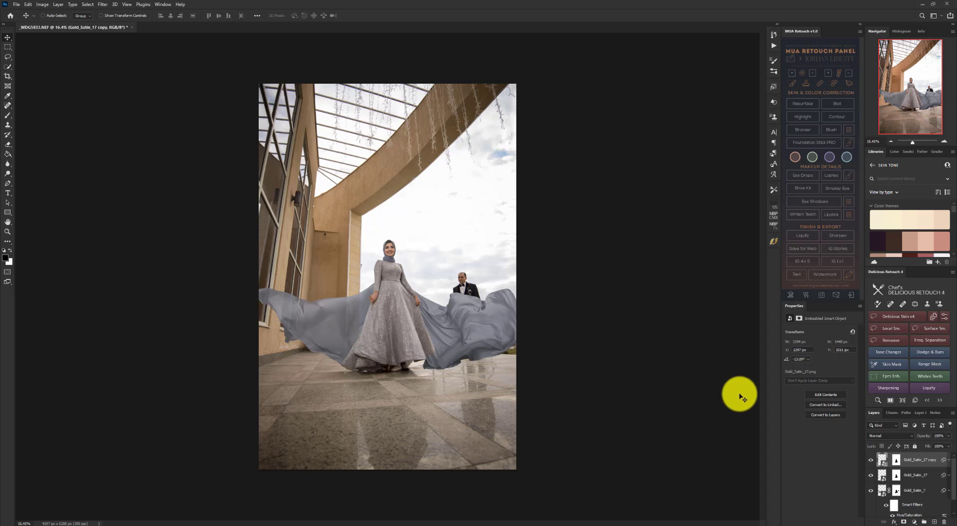
key("ctrl+t")
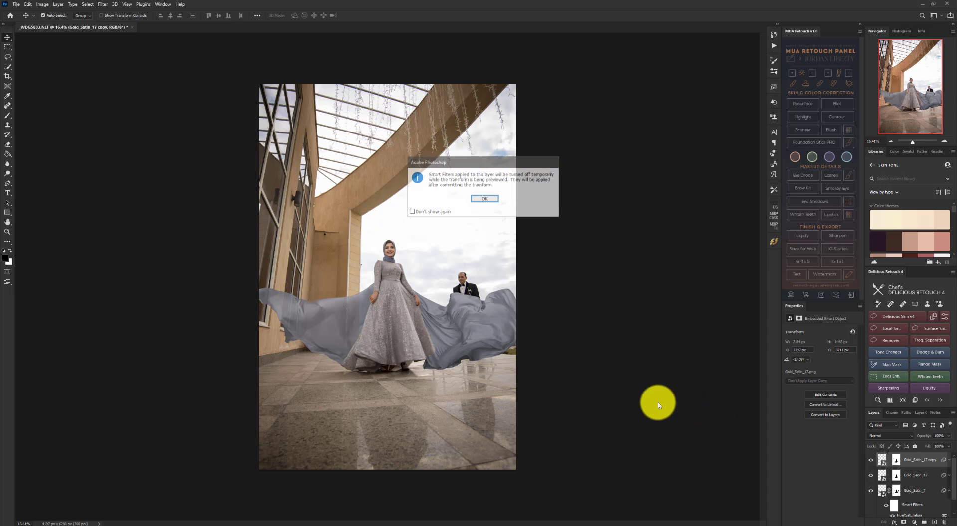
left_click(483, 199)
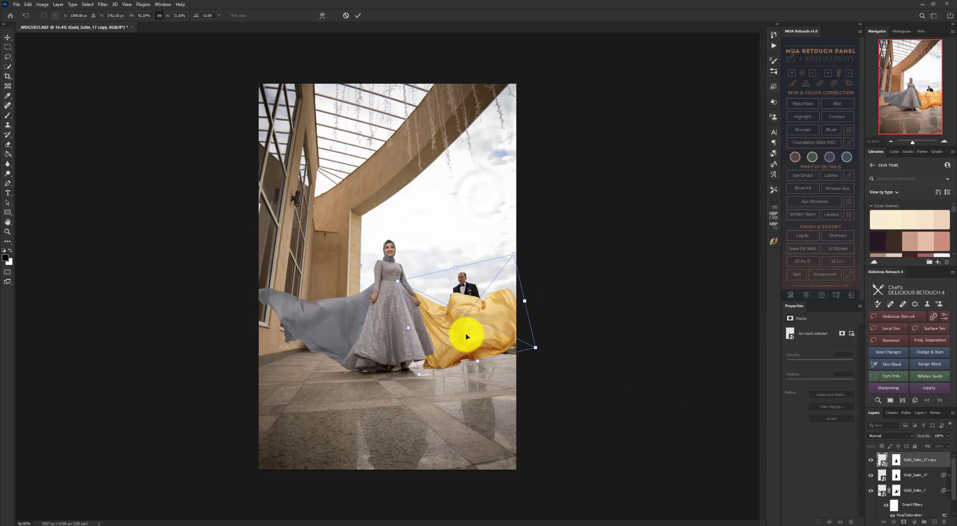
right_click(468, 338)
left_click(495, 457)
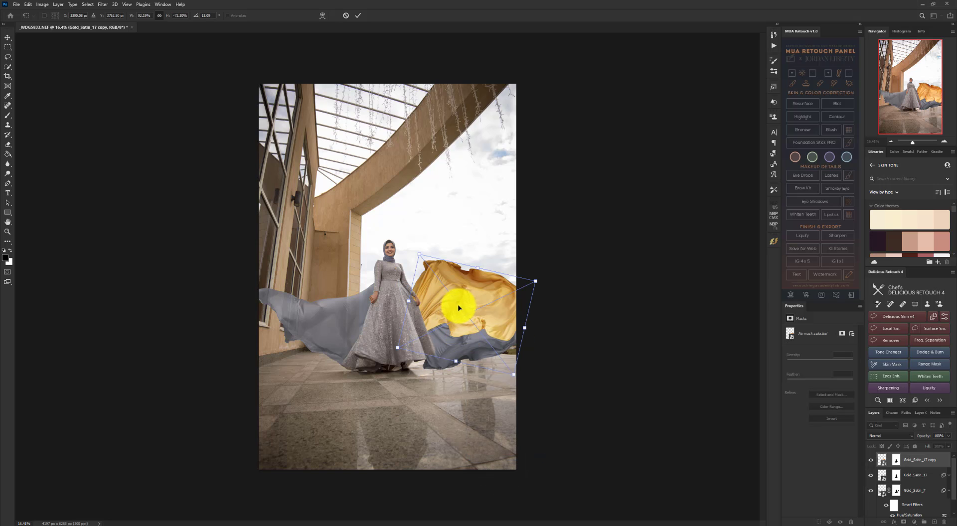
Move the flipped Gold_Satin_17 copy down onto the floor below the train as a mirrored reflection and apply the transform
left_click_drag(457, 306, 461, 425)
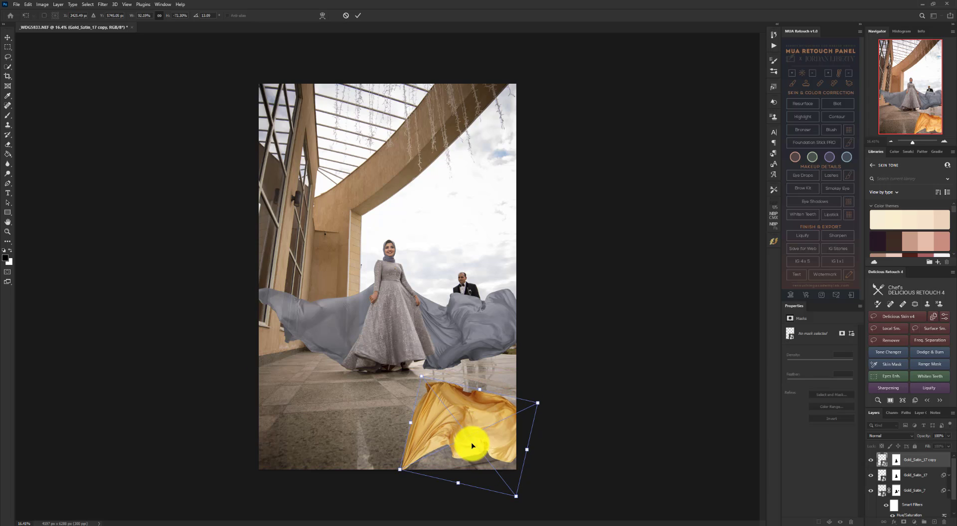
key("Up")
key("Up")
key("Up")
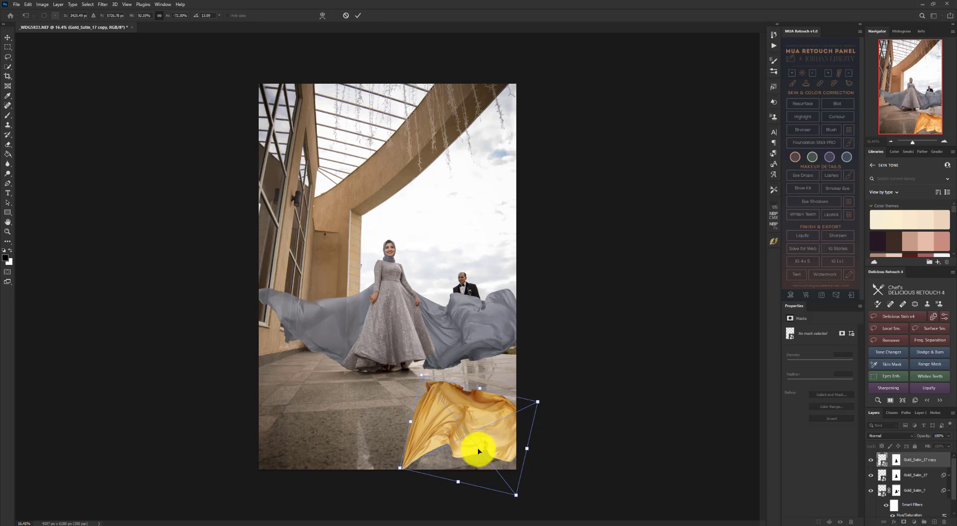
key("Right")
key("Right")
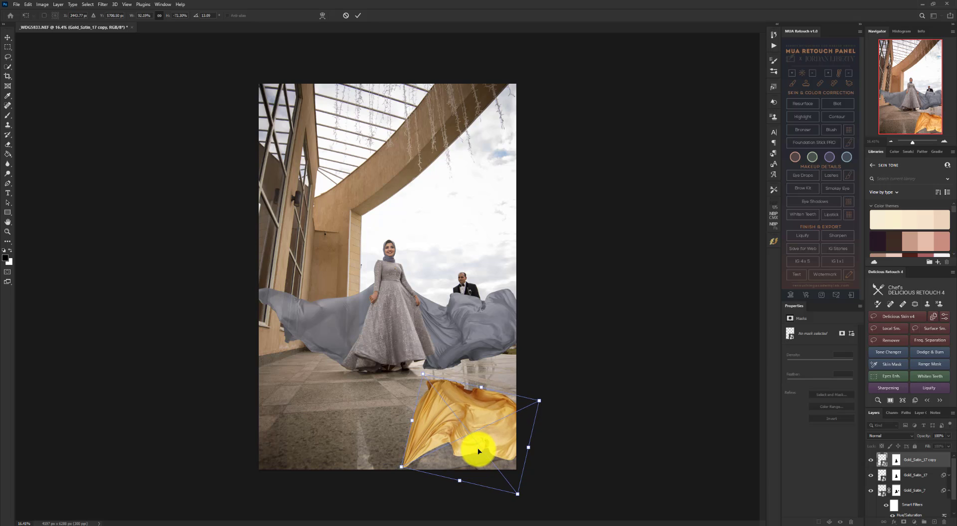
key("Right")
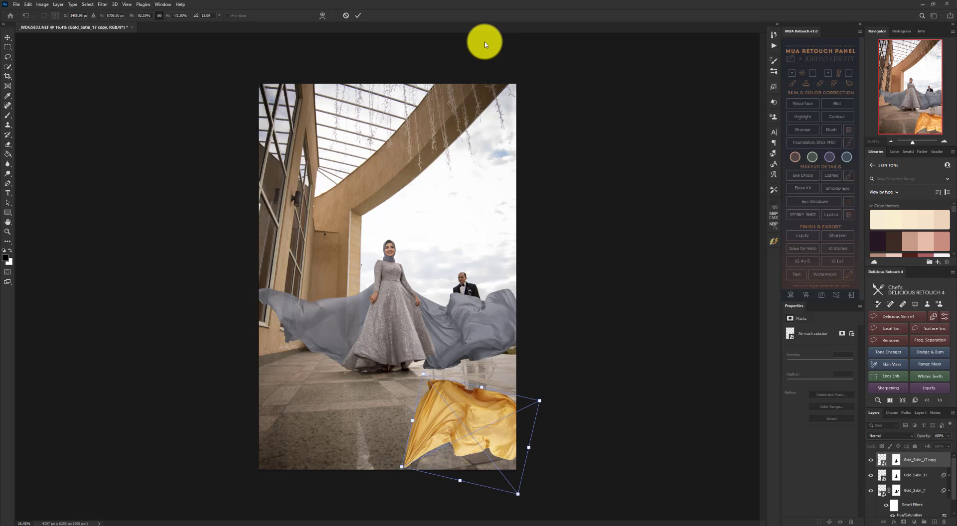
left_click(360, 16)
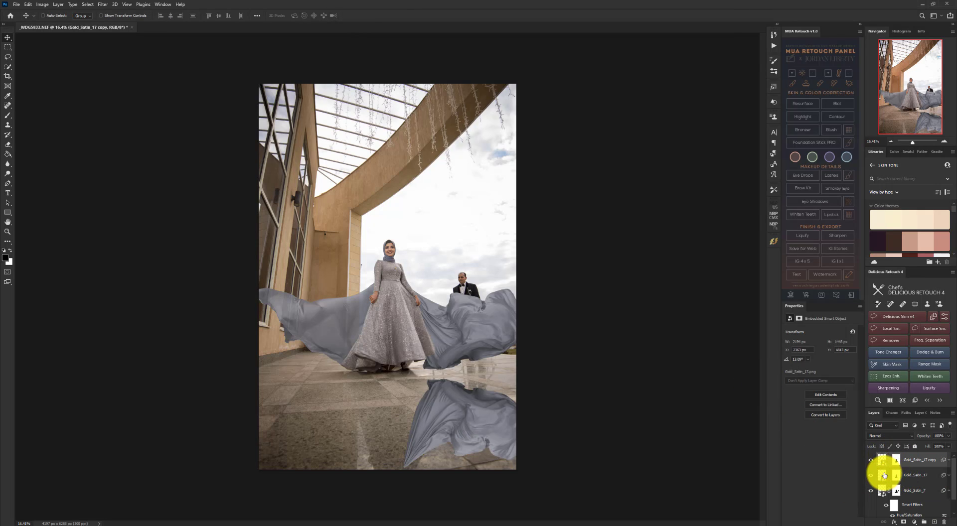
Set the opacity of the Gold_Satin_17 layer to 90%
left_click(885, 476)
left_click(940, 436)
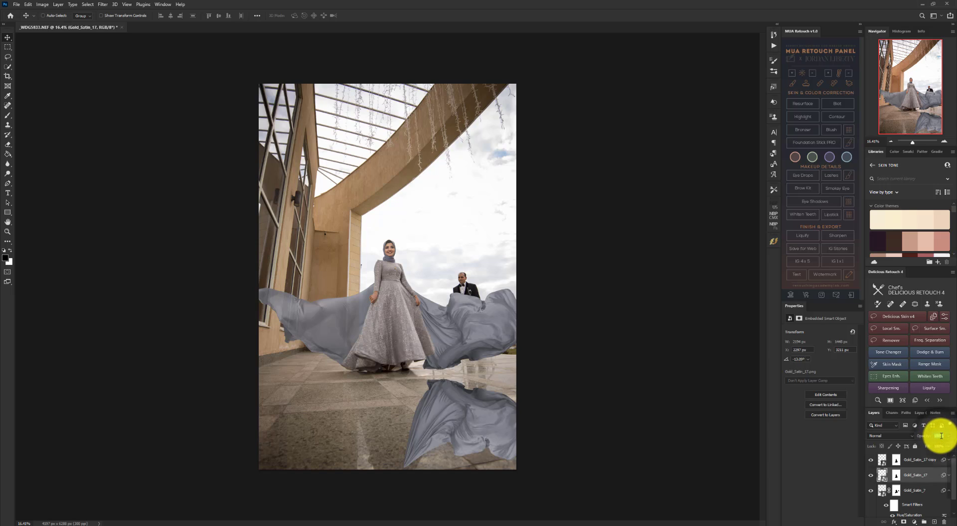
type("90")
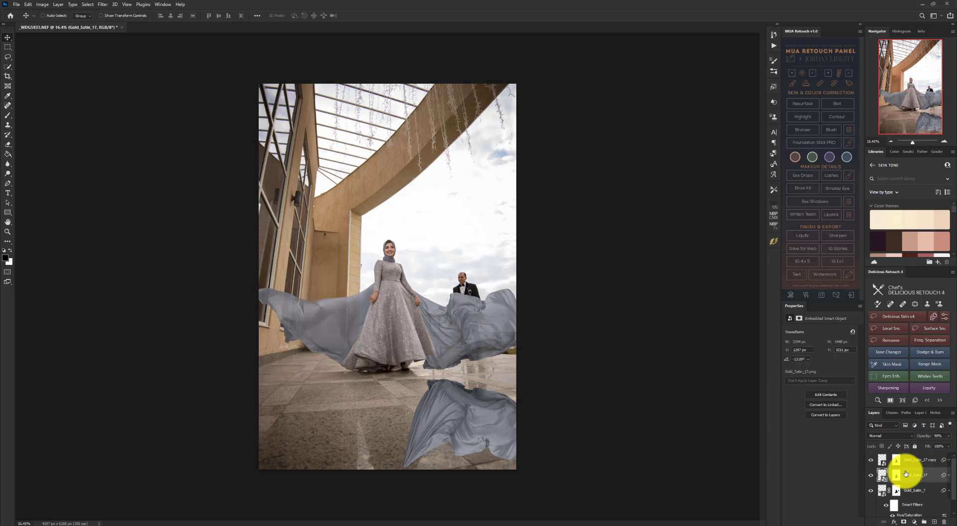
Fill the outline of the hidden Gold_Satin_17 copy with black on a new layer, and lower that layer's opacity and fill
left_click(882, 458)
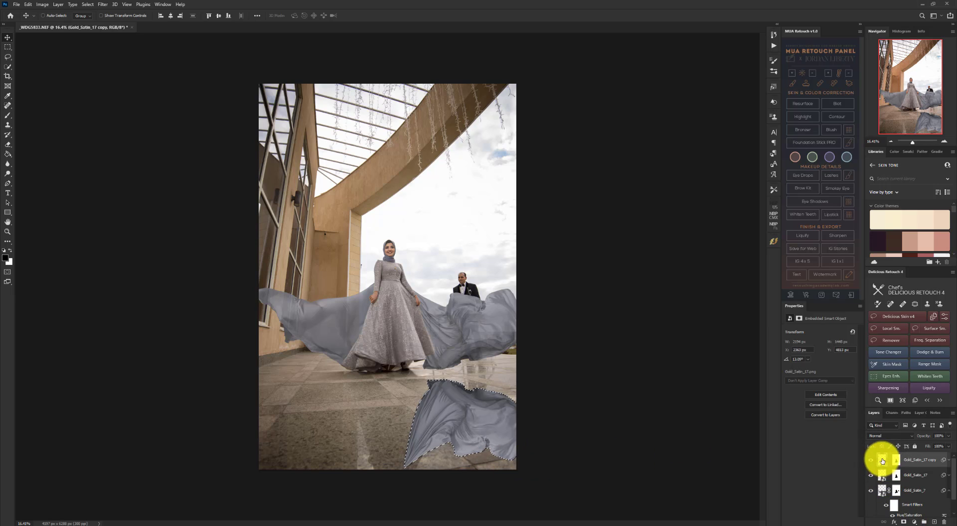
left_click(870, 461)
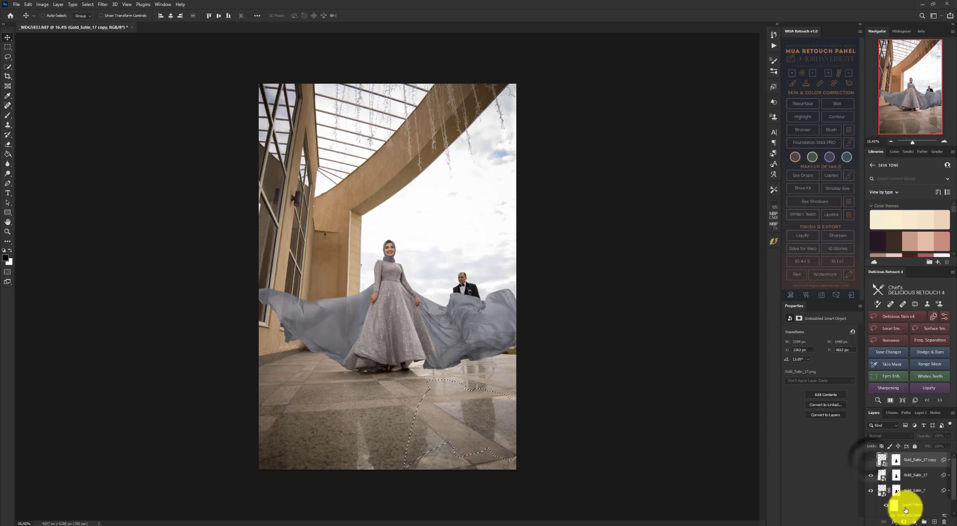
left_click(935, 522)
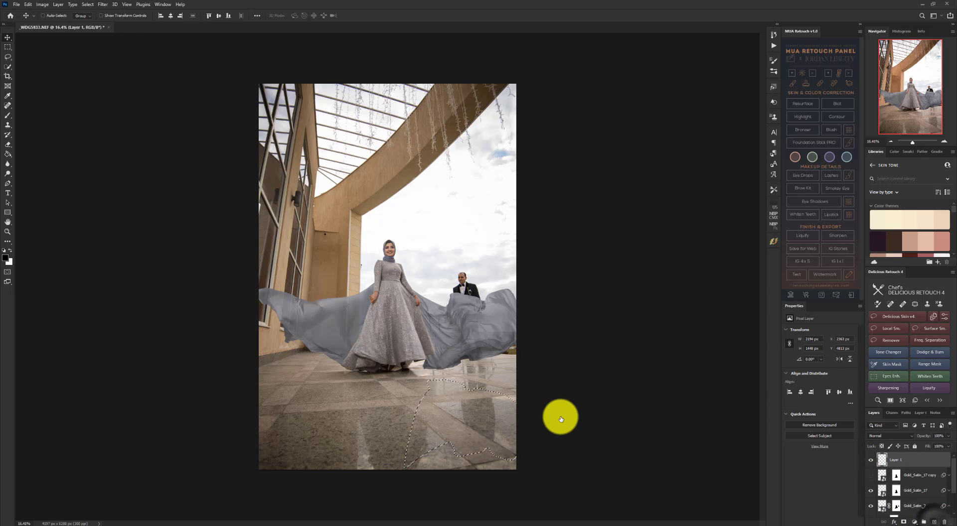
key("g")
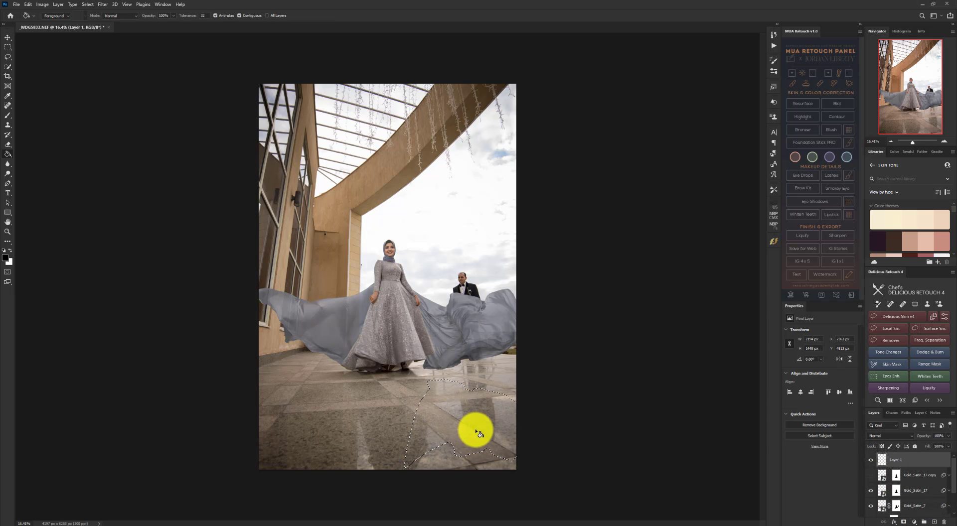
left_click(479, 415)
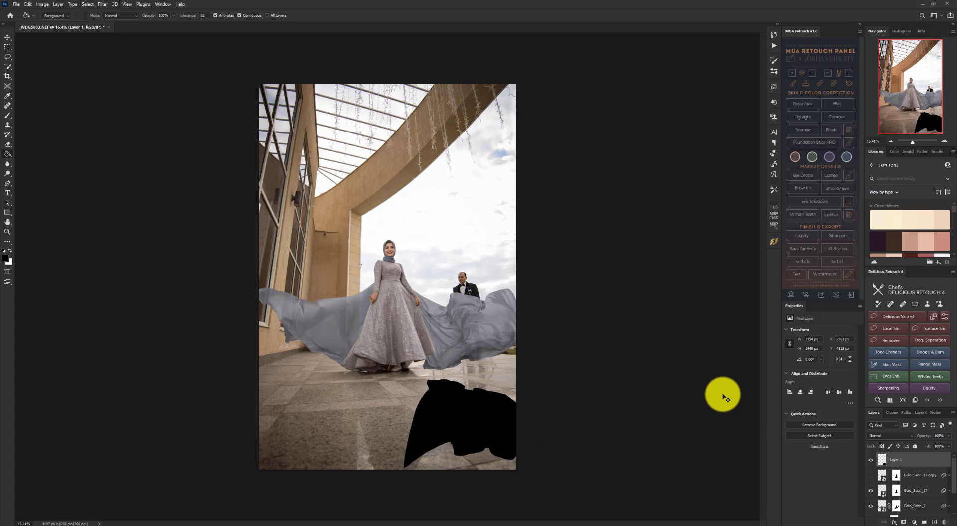
key("ctrl+d")
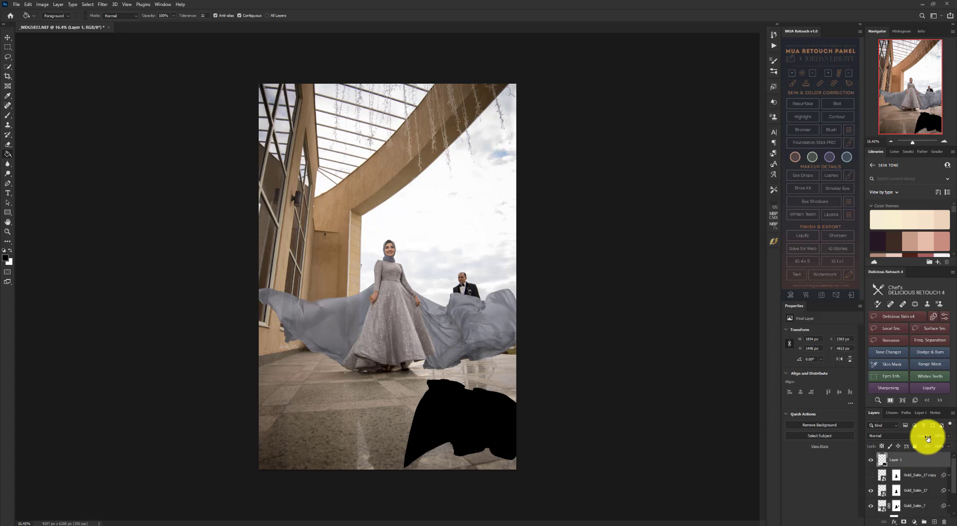
mouse_move(926, 437)
left_mouse_down()
mouse_move(914, 436)
mouse_move(925, 437)
mouse_move(922, 448)
left_mouse_up()
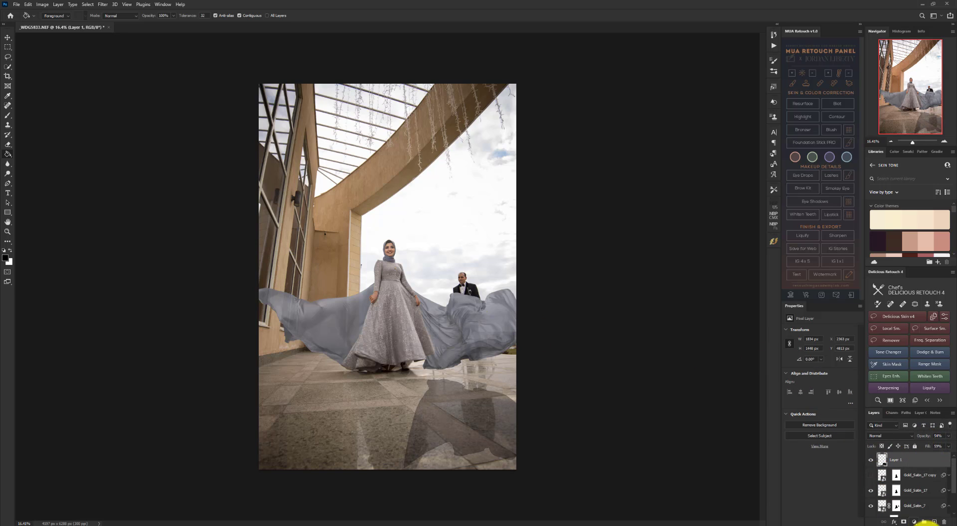
Add a mask to Layer 1 and fade the shadow's inner edge beside the dress with a linear gradient
left_click(904, 522)
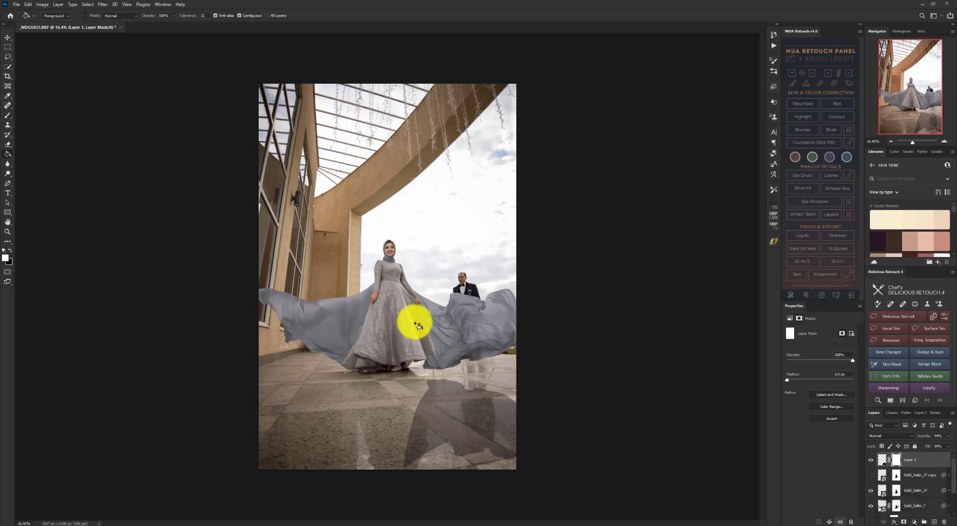
right_click(8, 158)
left_click(37, 152)
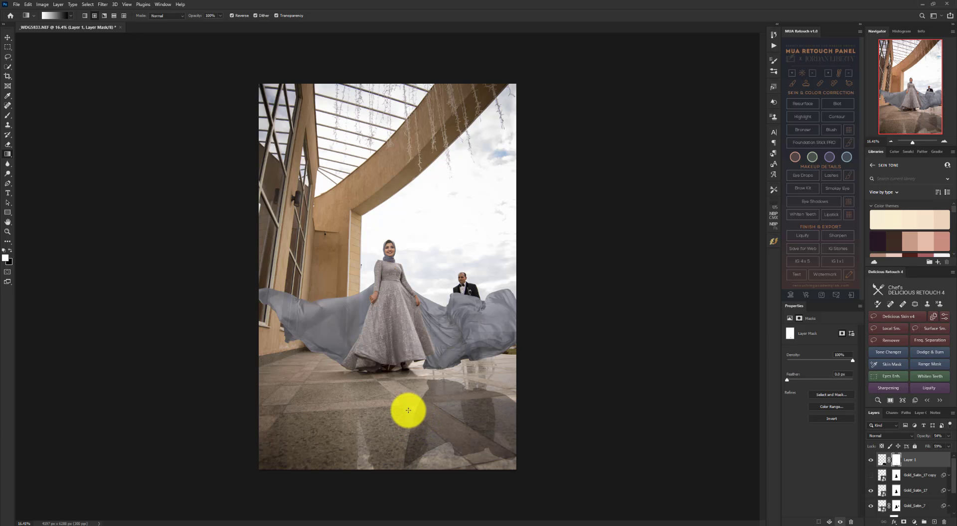
left_click(85, 16)
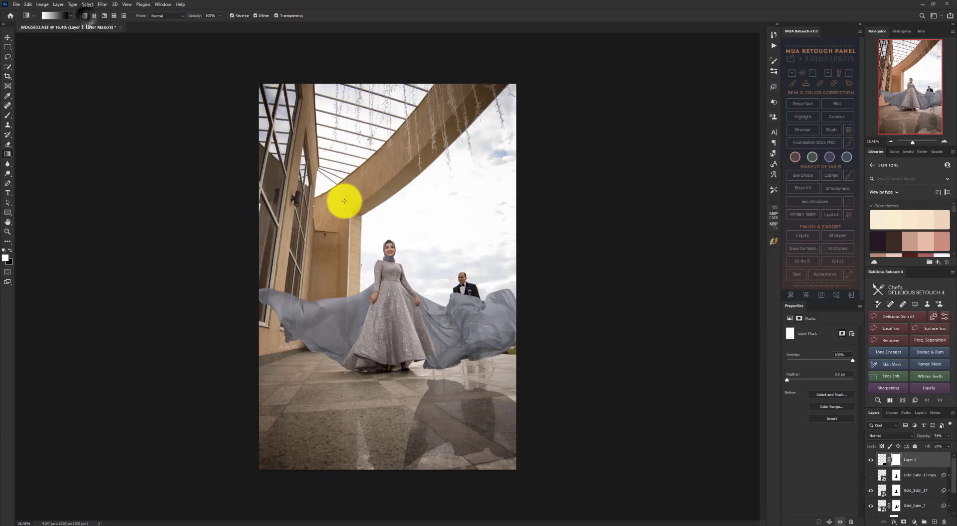
left_click_drag(410, 424, 430, 426)
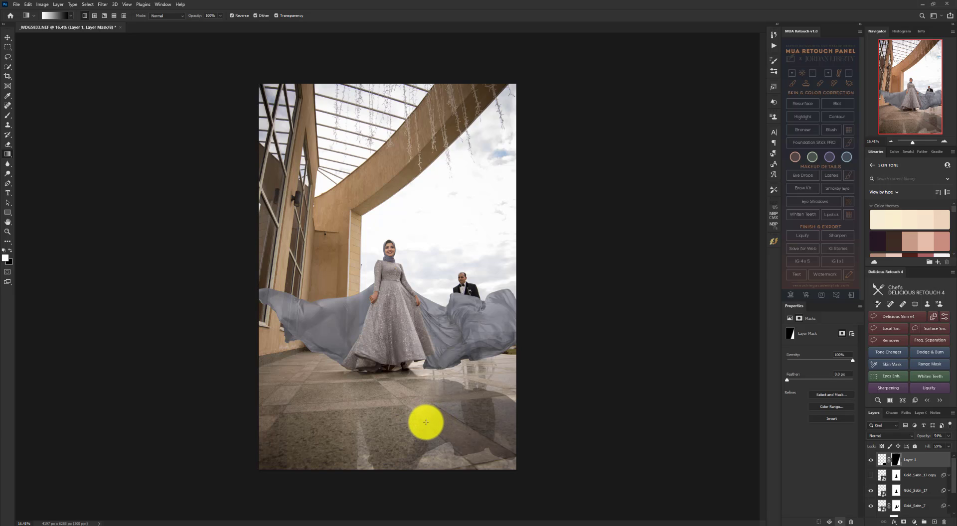
left_click_drag(429, 422, 436, 408)
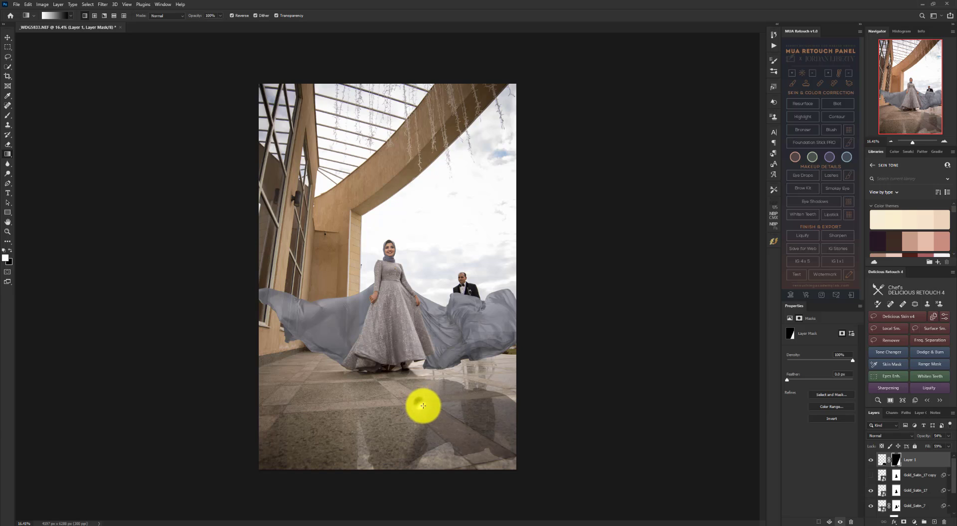
left_click_drag(429, 406, 432, 403)
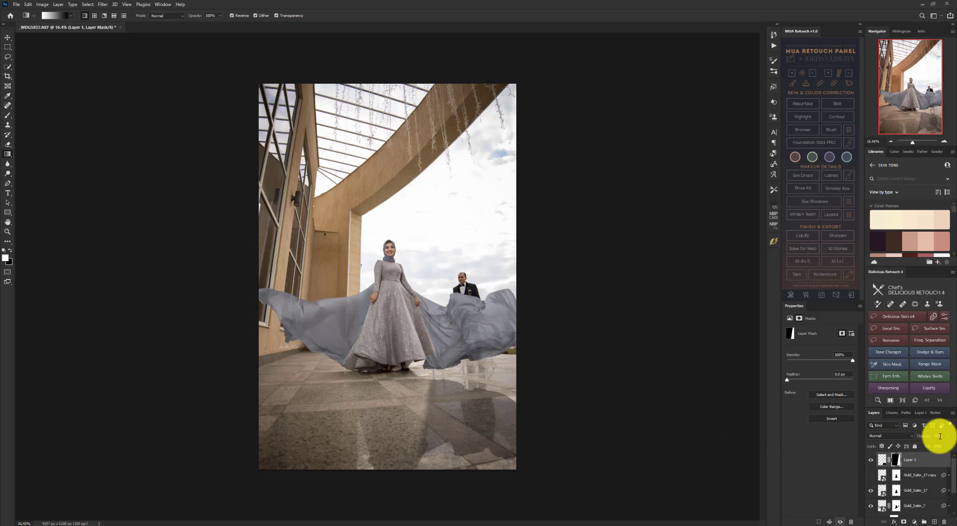
Lower the fill of the Layer 1 shadow to 29%
left_click_drag(929, 447, 925, 447)
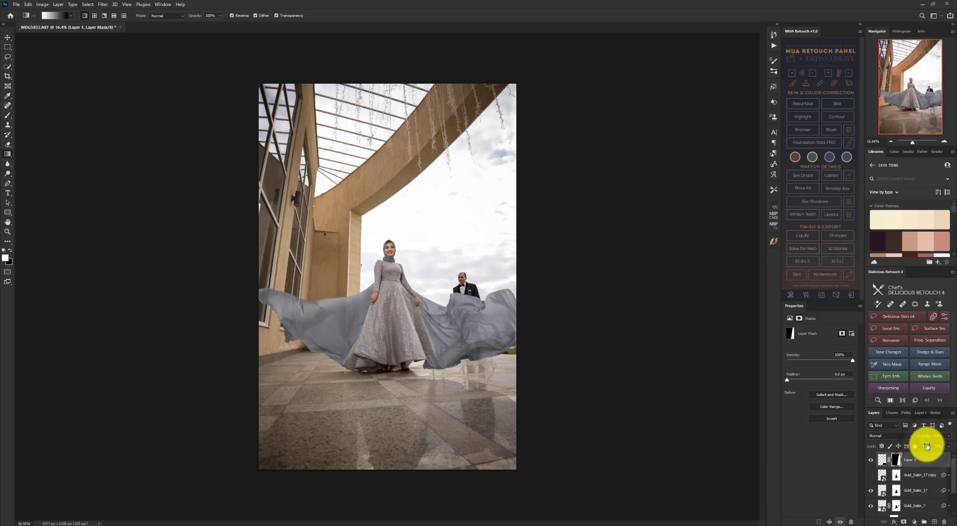
left_click_drag(930, 447, 928, 449)
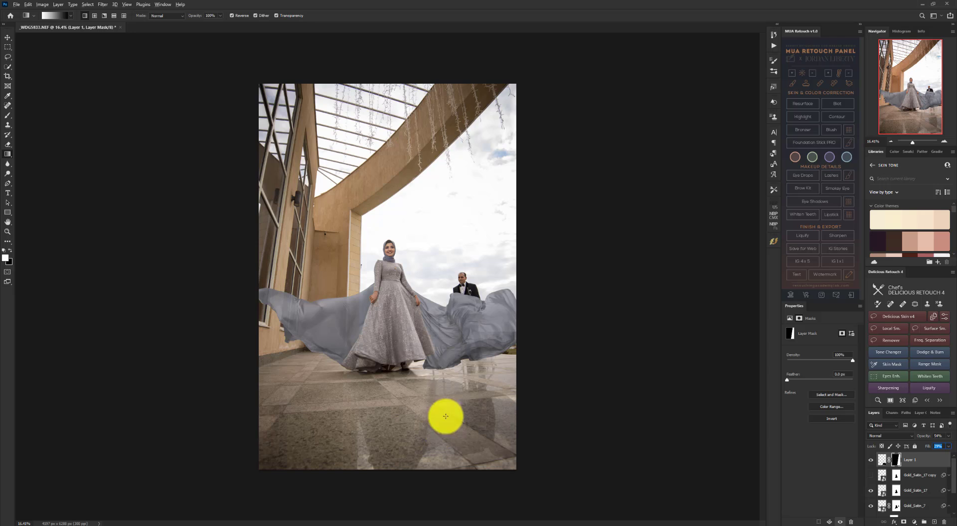
key("Return")
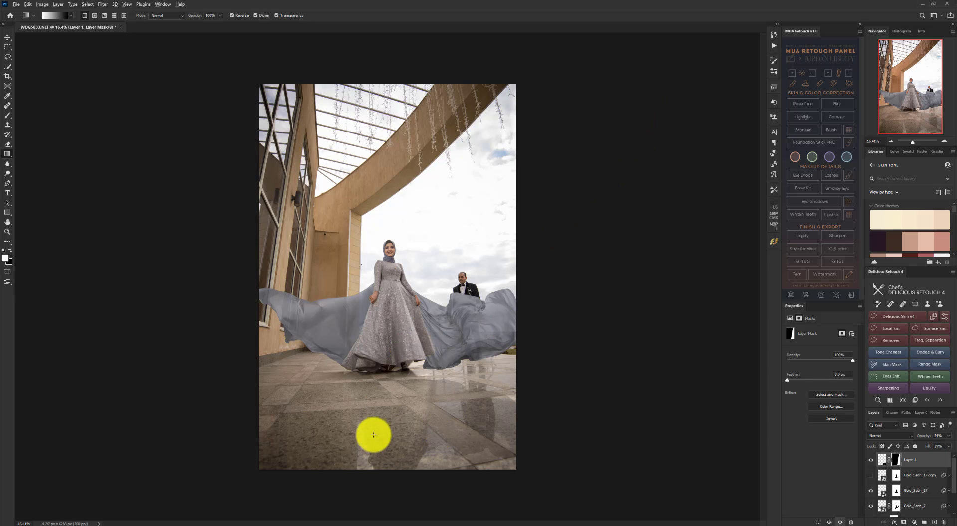
scroll(380, 421, "up", 4)
left_click_drag(435, 447, 407, 332)
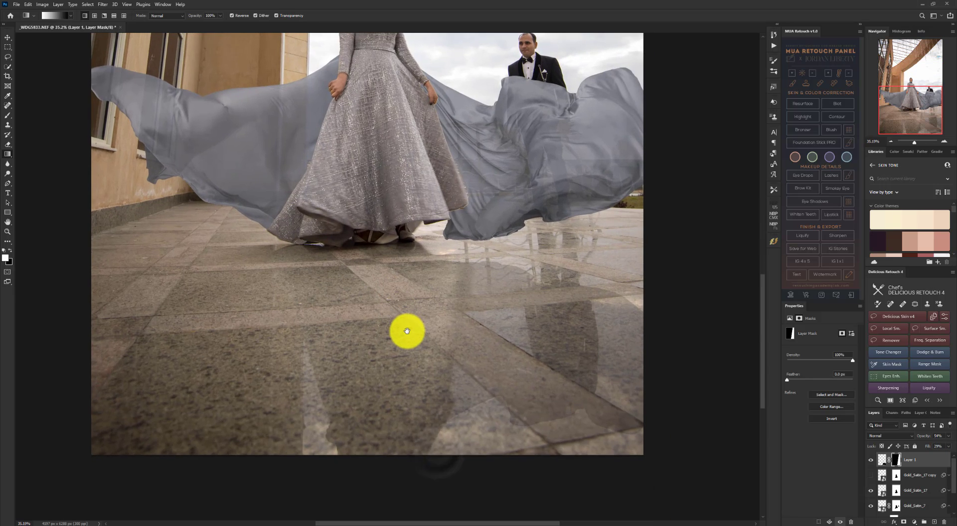
key("b")
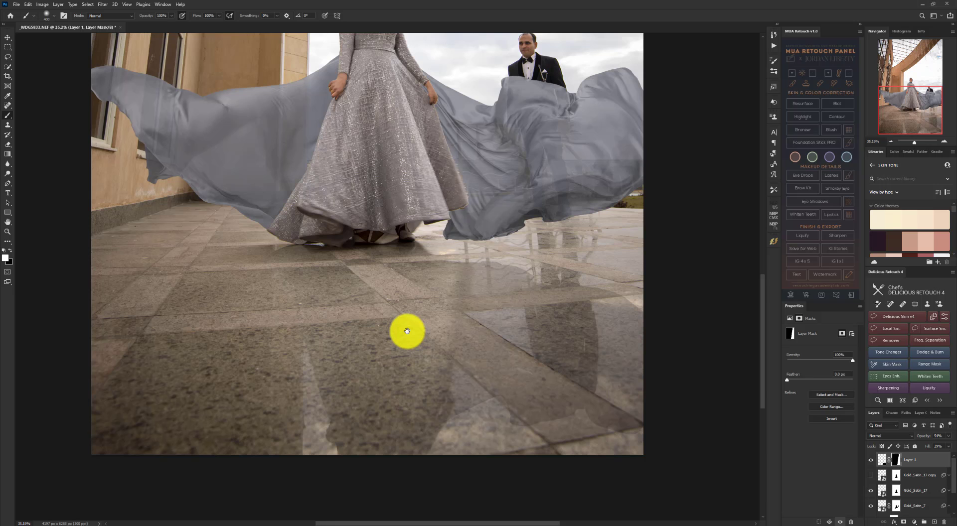
key("x")
key("bracketleft")
key("bracketleft")
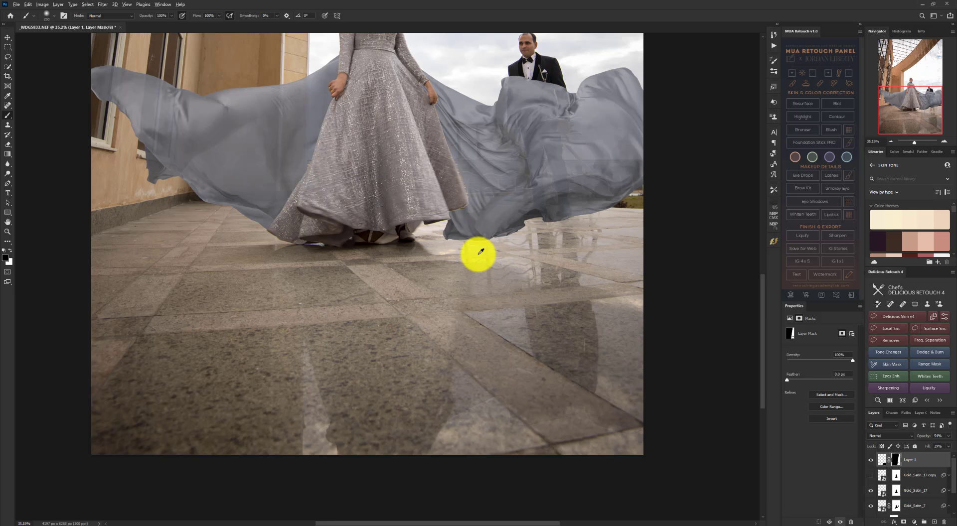
scroll(481, 251, "down", 4)
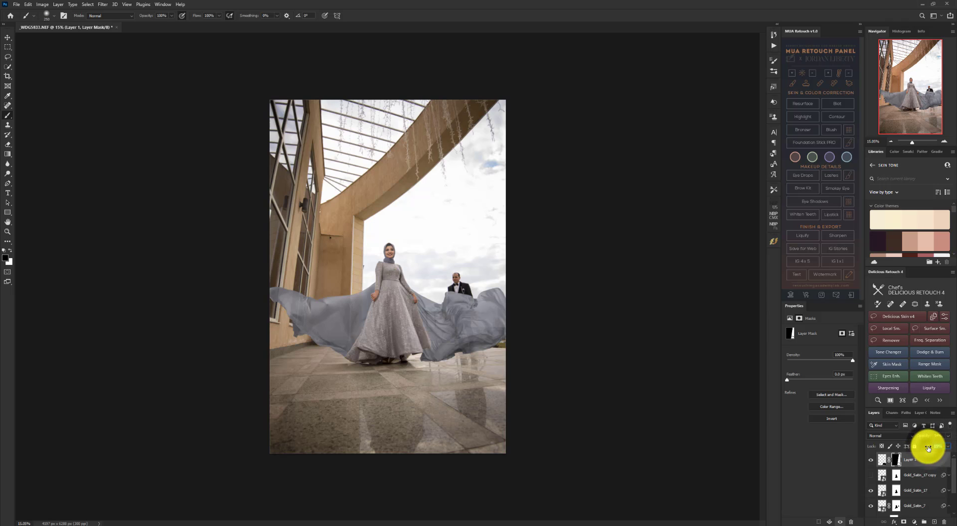
Stamp all visible layers into a new merged layer above Layer 1
left_click(7, 38)
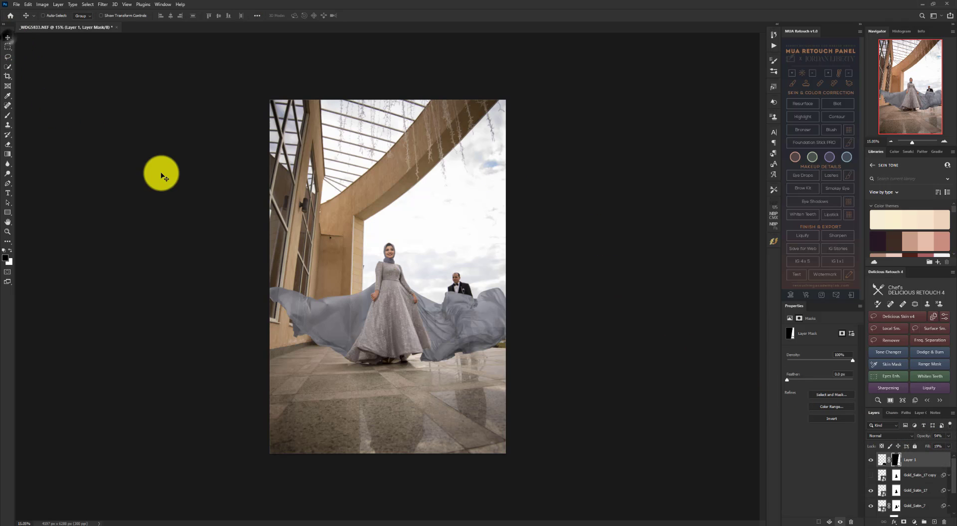
left_click(161, 175)
scroll(265, 314, "down", 1)
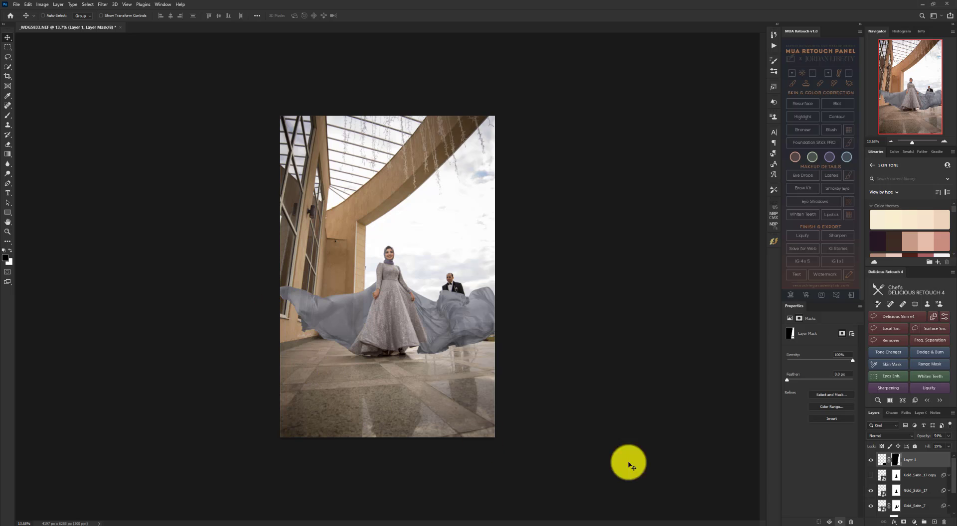
left_click(928, 459)
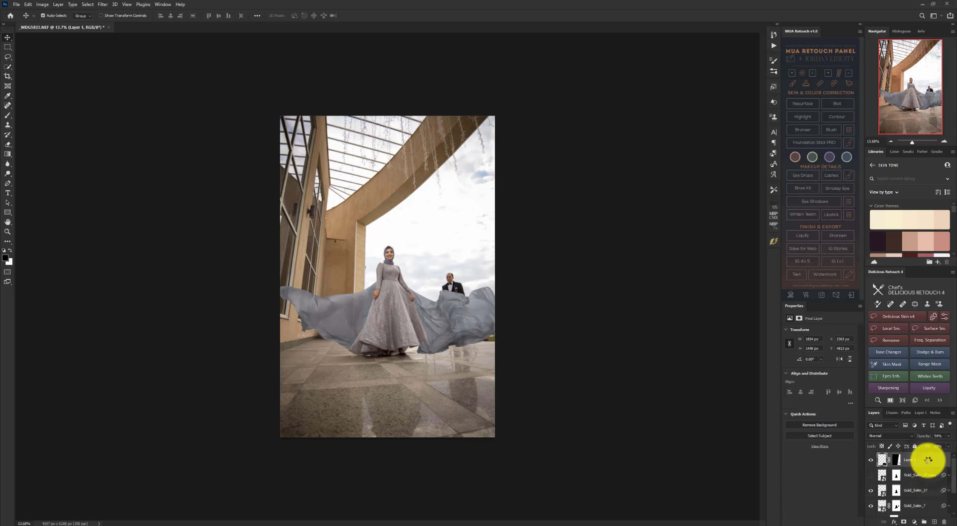
key("ctrl+shift+alt+e")
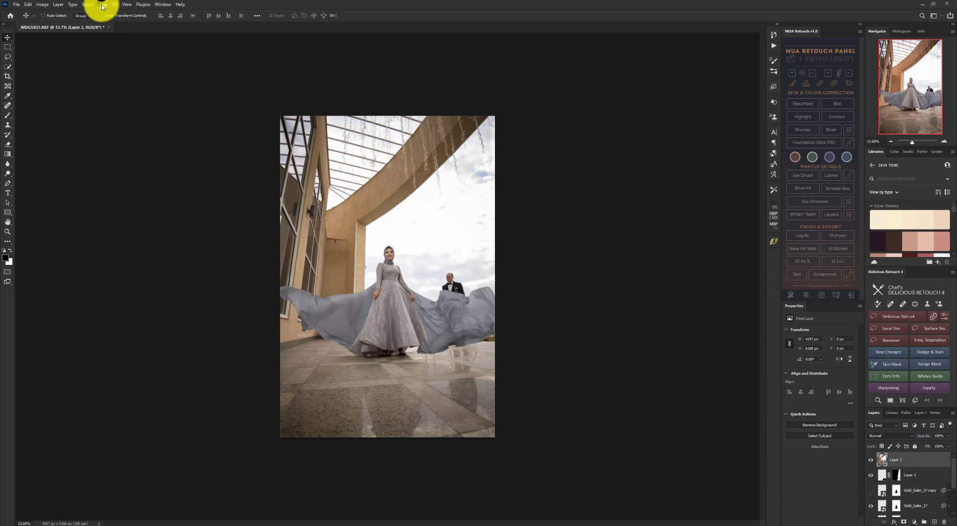
Apply the last-used filter to the merged Layer 2 to boost its contrast and colour, and review the image
left_click(102, 5)
left_click(136, 14)
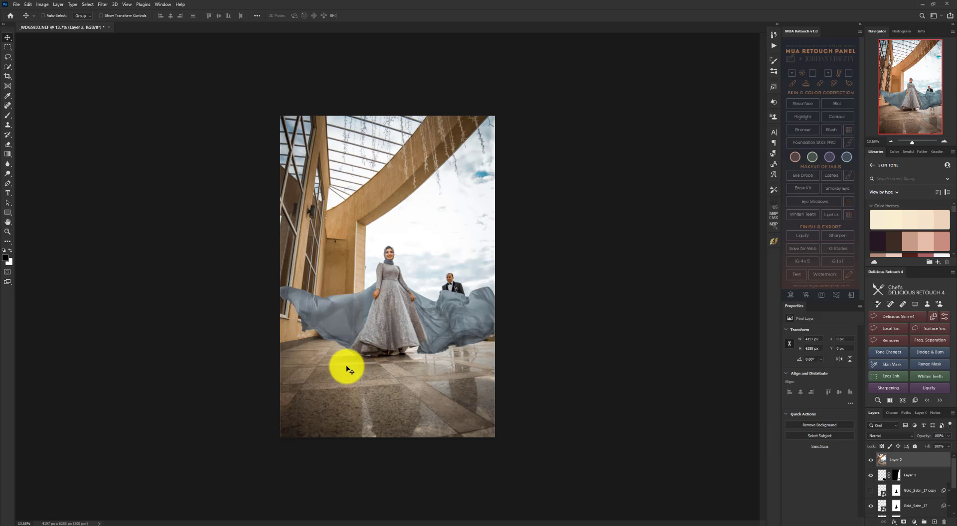
scroll(348, 368, "up", 1)
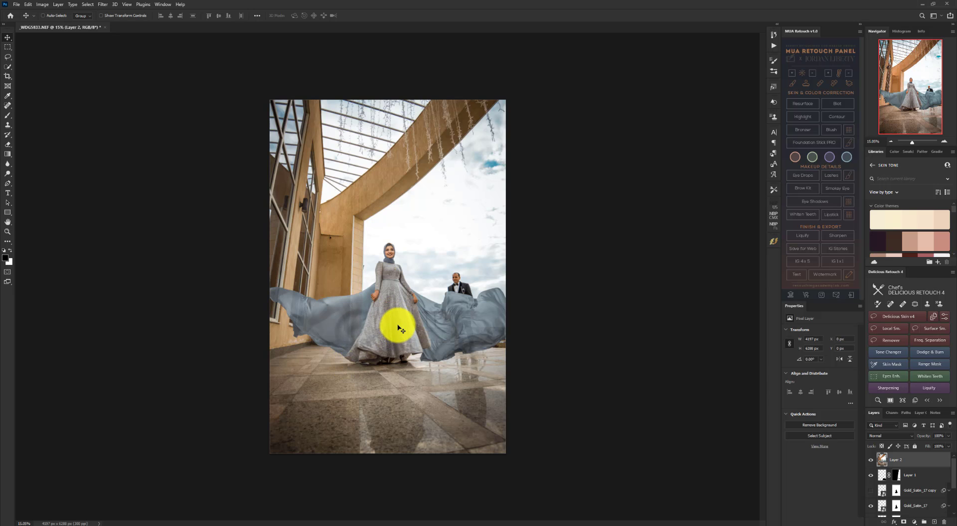
scroll(397, 325, "up", 3)
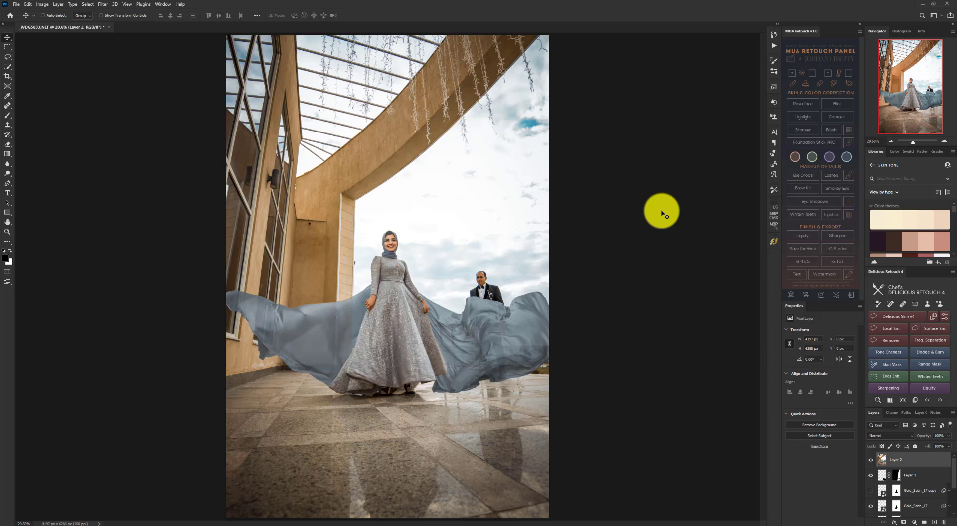
scroll(924, 486, "down", 3)
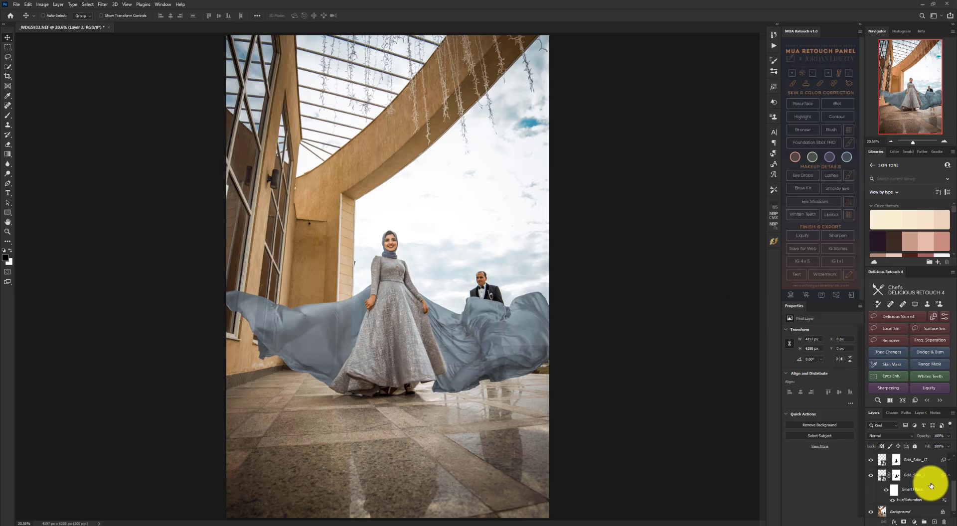
Group all the edit layers above the Background, from the merged layer down to the lowest satin layer
left_click(917, 475, "shift")
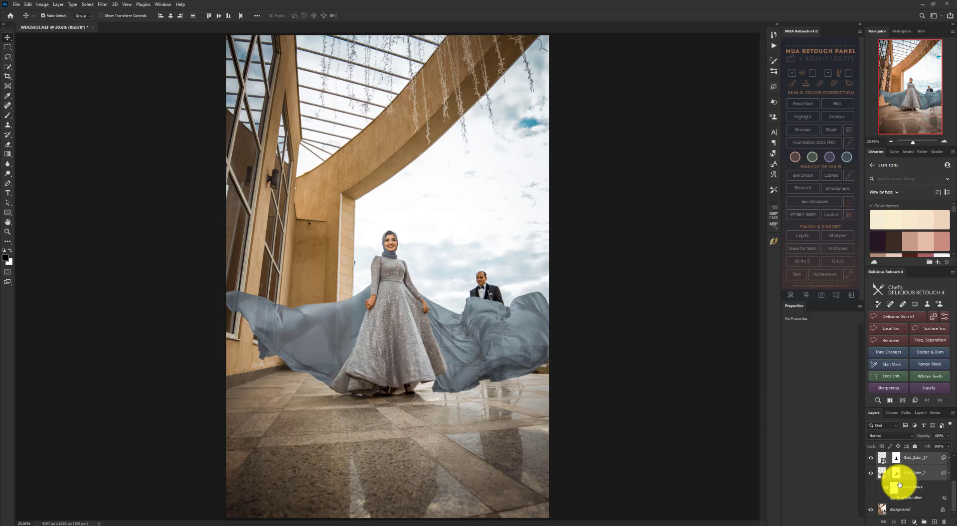
key("ctrl+g")
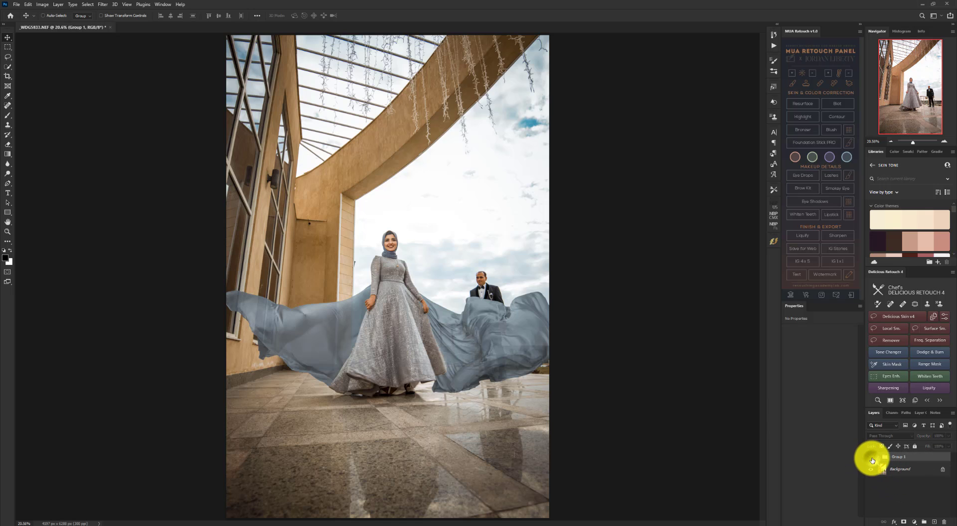
Compare the image before and after the edits by hiding and showing the new group several times, leaving it visible
left_click(872, 458)
left_click(872, 459)
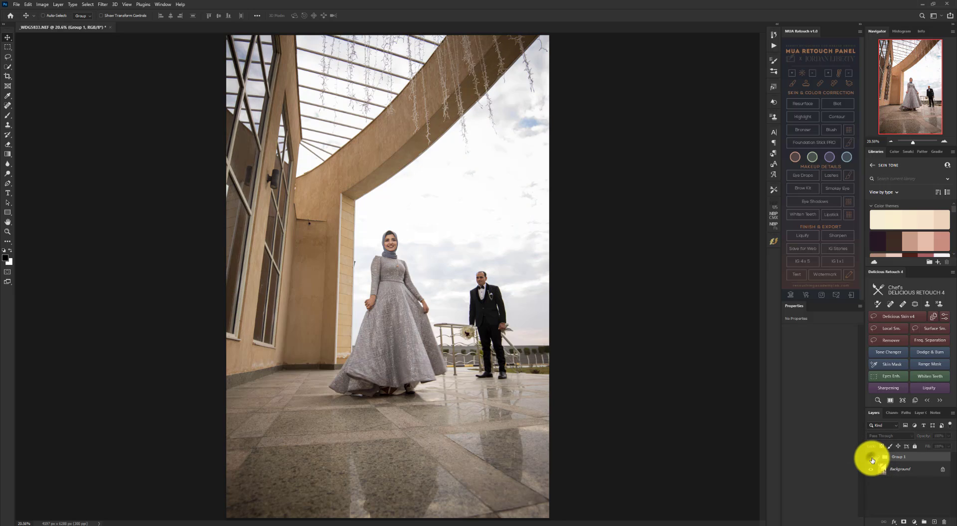
left_click(872, 459)
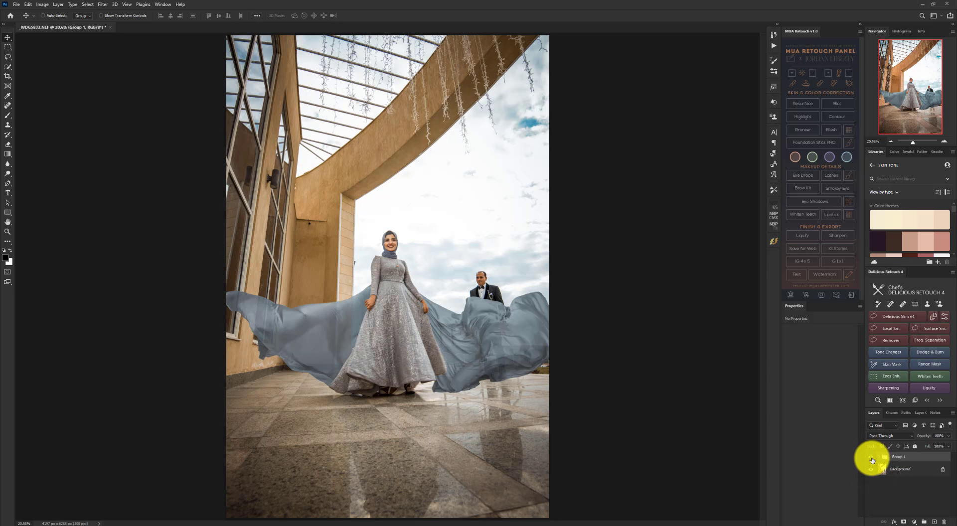
left_click(872, 460)
left_click(871, 459)
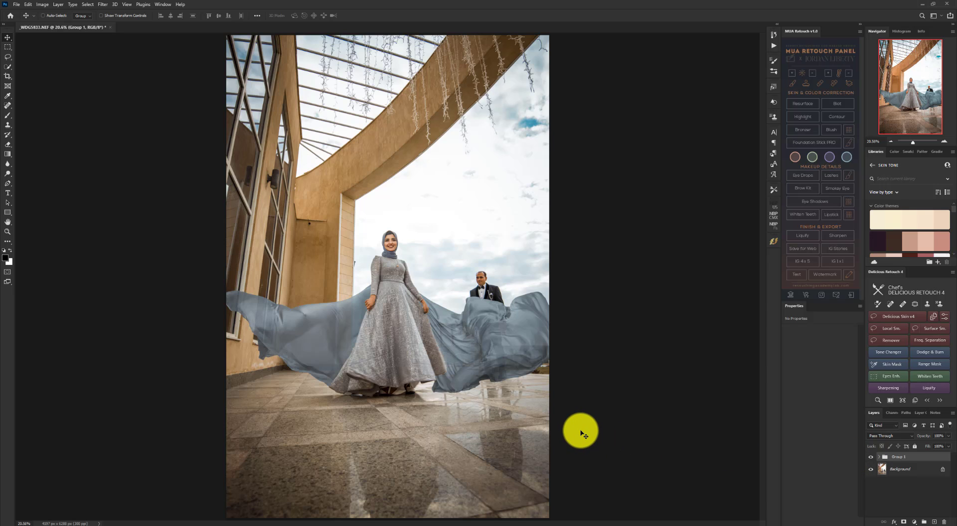
scroll(582, 433, "down", 2)
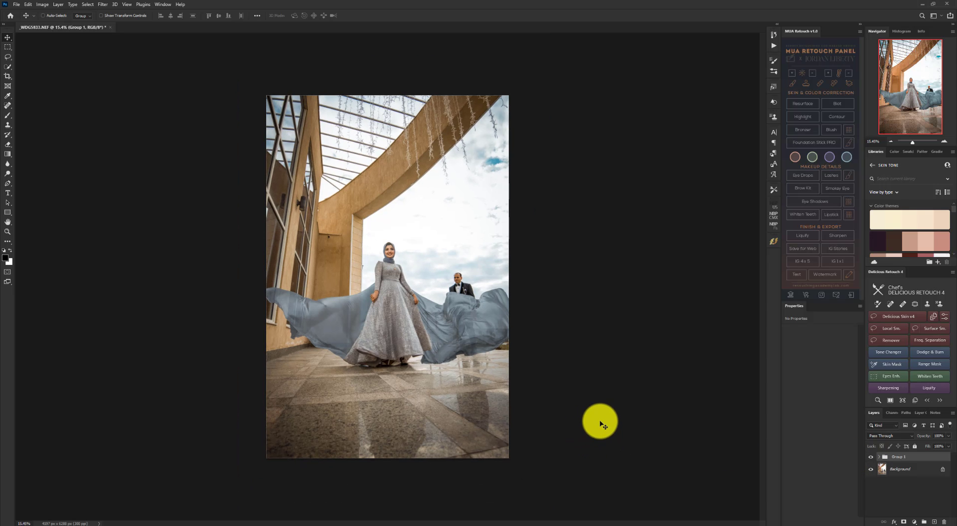